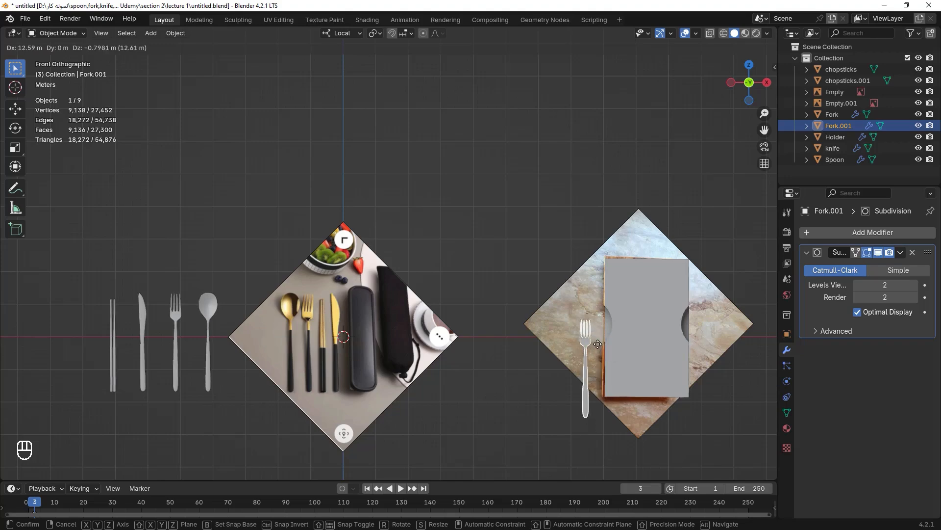
# Place the duplicated fork beside the holder and set its origin to its geometry
pyautogui.click(594, 317)
pyautogui.scroll(2, 504, 311)
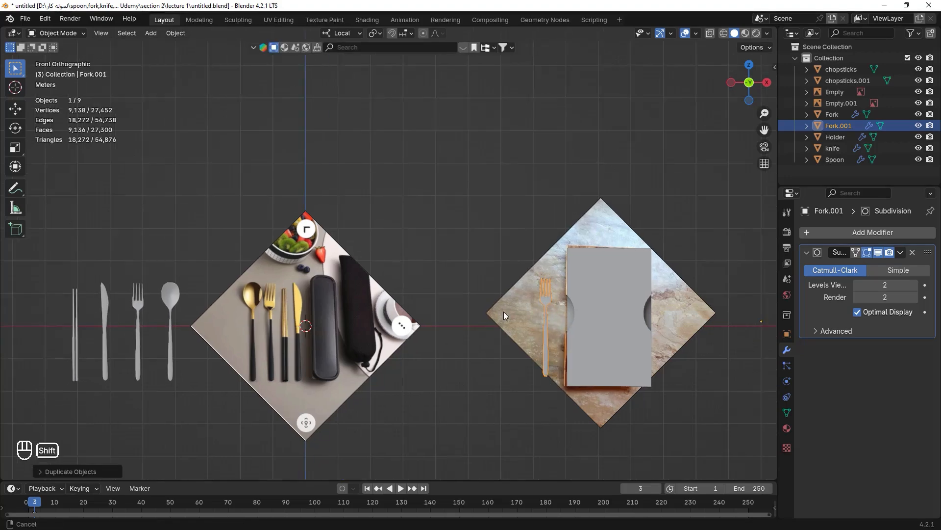
pyautogui.scroll(2, 473, 297)
pyautogui.scroll(2, 517, 318)
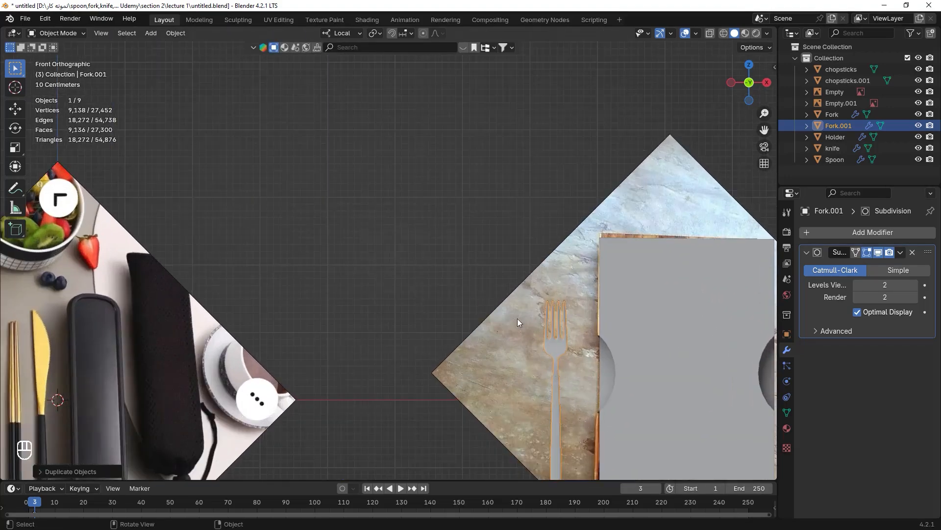
pyautogui.scroll(-3, 664, 332)
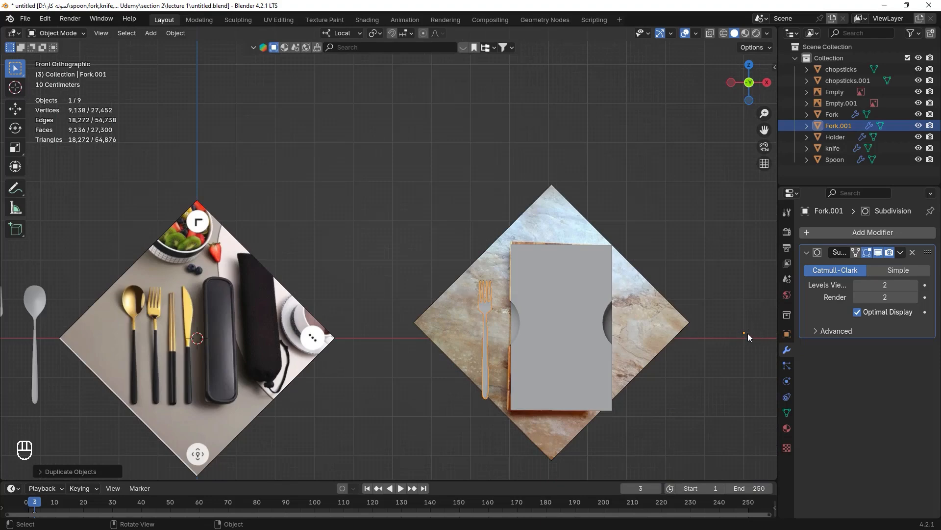
pyautogui.scroll(3, 561, 346)
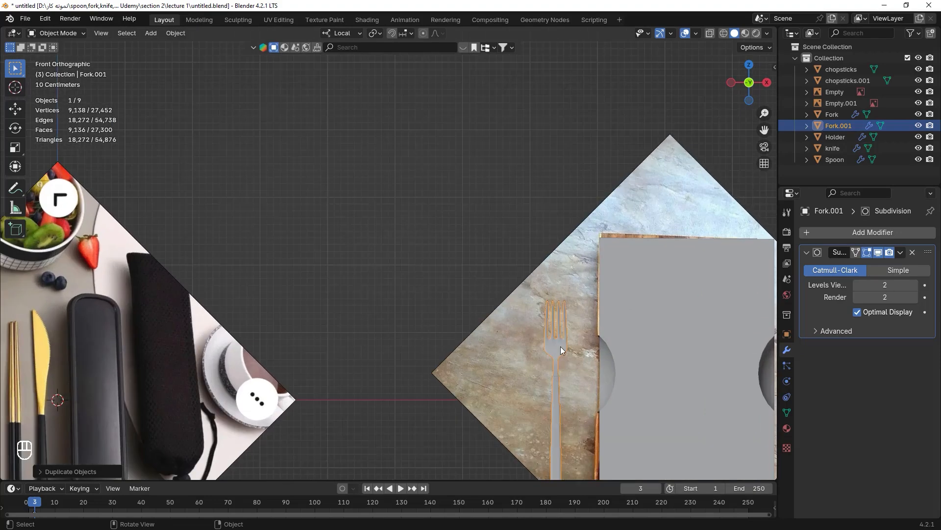
pyautogui.rightClick(561, 346)
pyautogui.moveTo(557, 346)
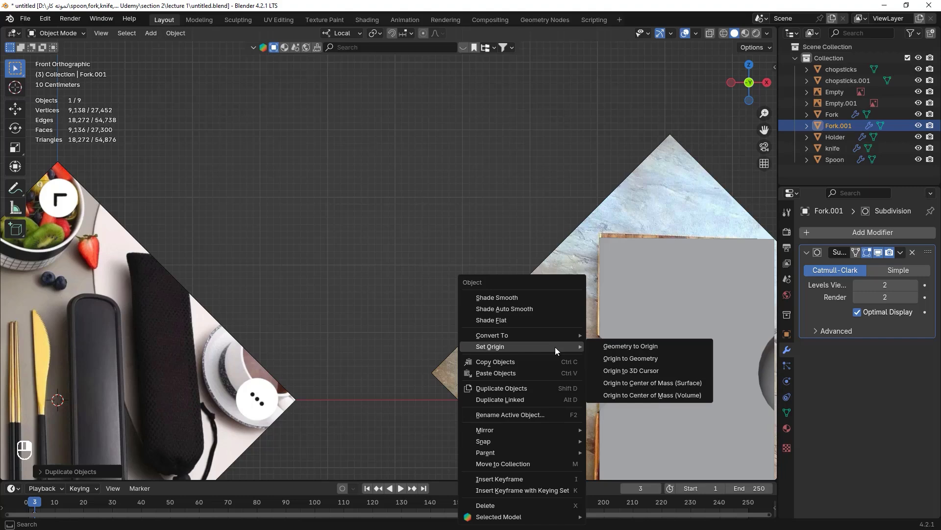
pyautogui.click(643, 359)
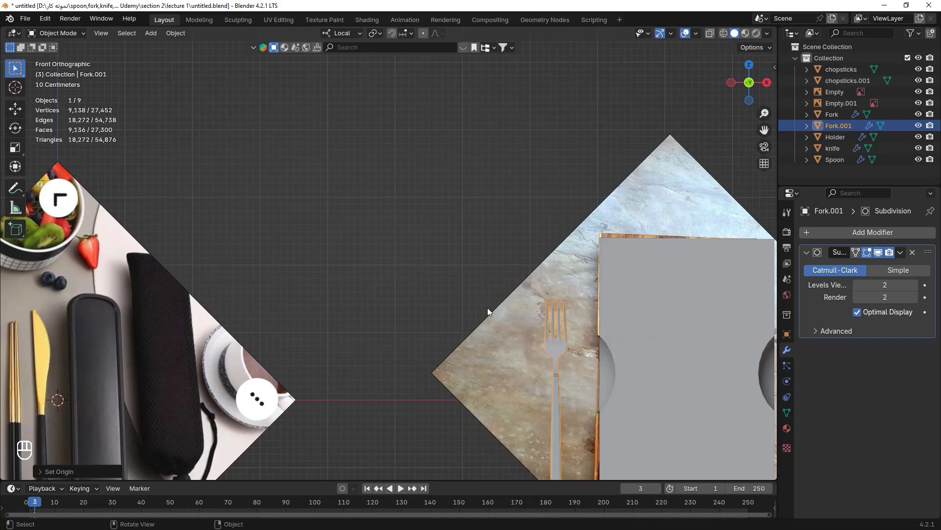
# Move the fork copy along Y to in front of the holder, then along X into line with the holder
pyautogui.scroll(-6, 487, 307)
pyautogui.moveTo(492, 308); pyautogui.dragTo(538, 351, button='middle')
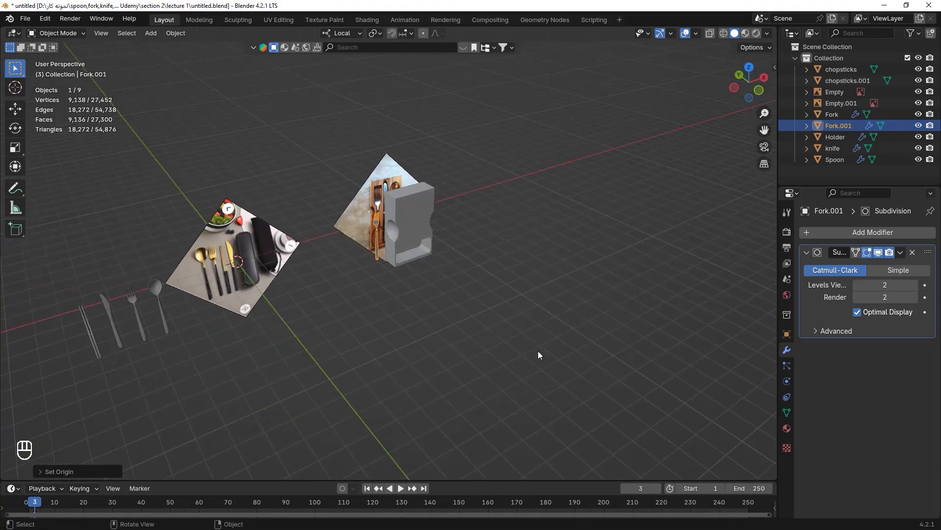
pyautogui.press('KP_7')
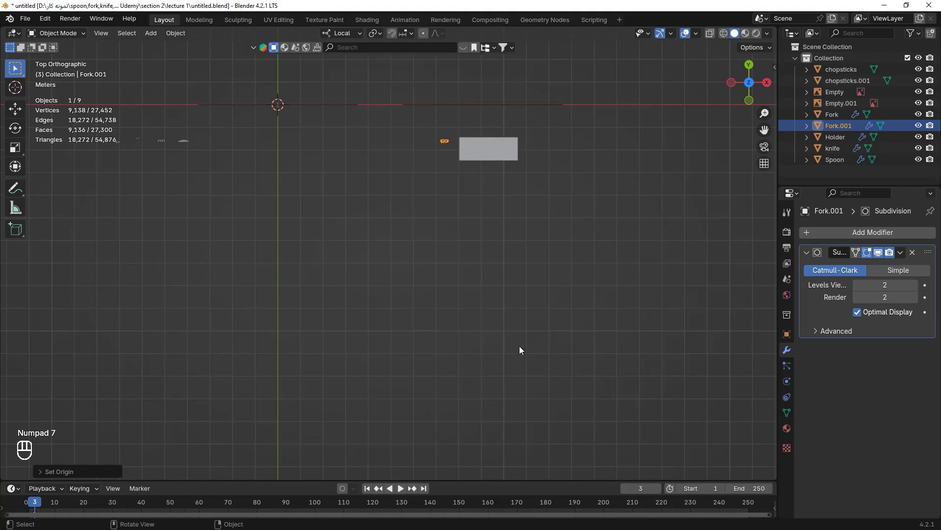
pyautogui.scroll(3, 460, 151)
pyautogui.keyDown('shift'); pyautogui.moveTo(461, 150); pyautogui.dragTo(451, 268, button='middle'); pyautogui.keyUp('shift')
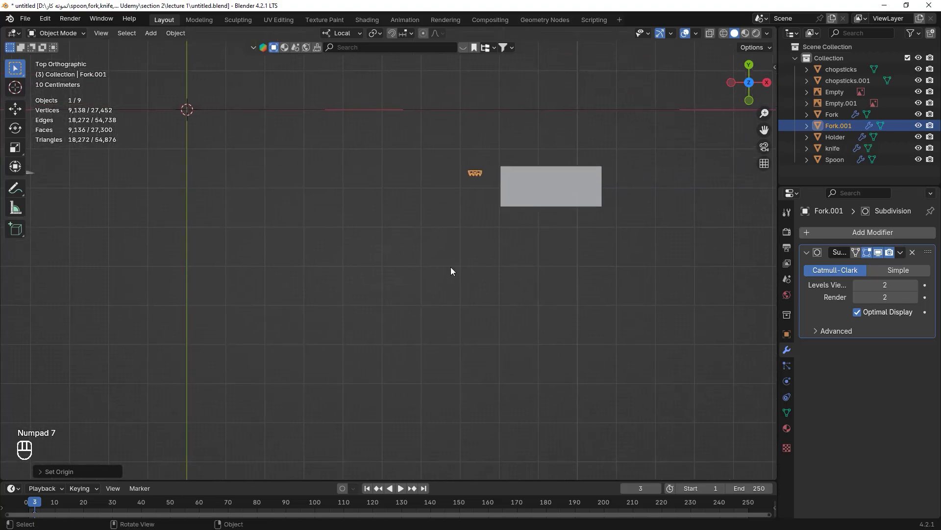
pyautogui.press('g')
pyautogui.press('y')
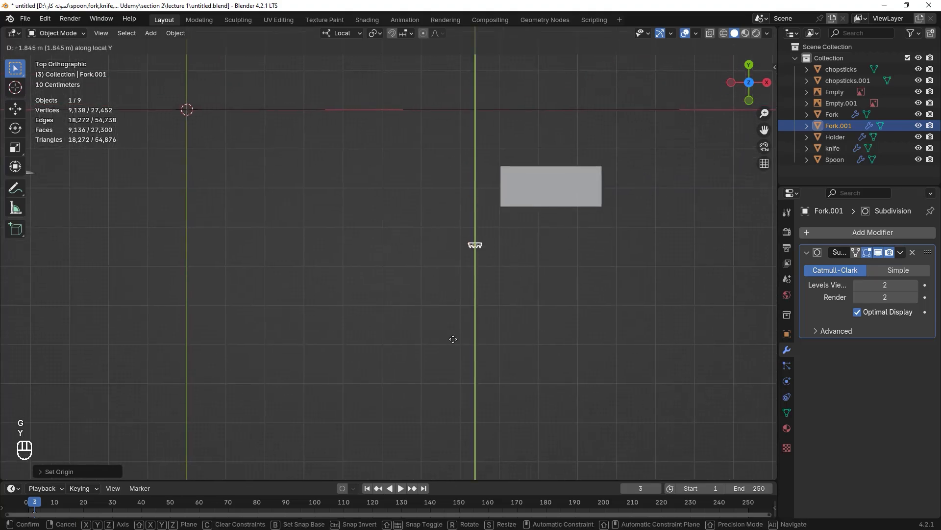
pyautogui.click(453, 339)
pyautogui.press('g')
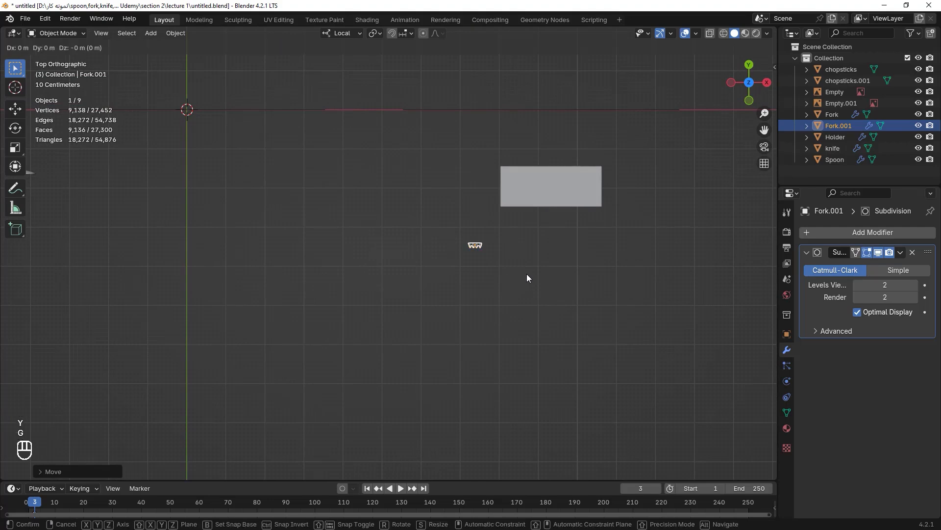
pyautogui.press('x')
pyautogui.click(579, 276)
# Position the fork copy over the fork in the wooden holder reference image, using front wireframe view
pyautogui.press('KP_3')
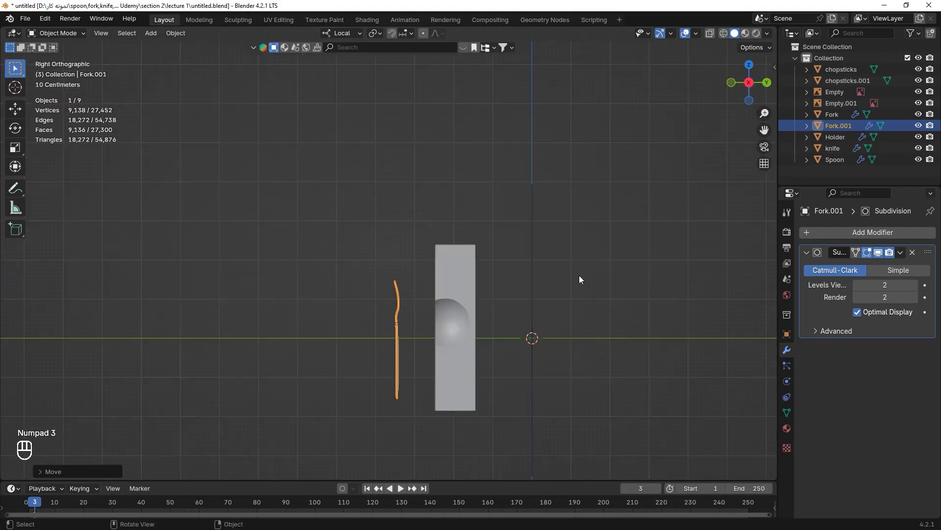
pyautogui.press('KP_1')
pyautogui.scroll(4, 511, 181)
pyautogui.hotkey('shift', 'z')
pyautogui.scroll(2, 551, 272)
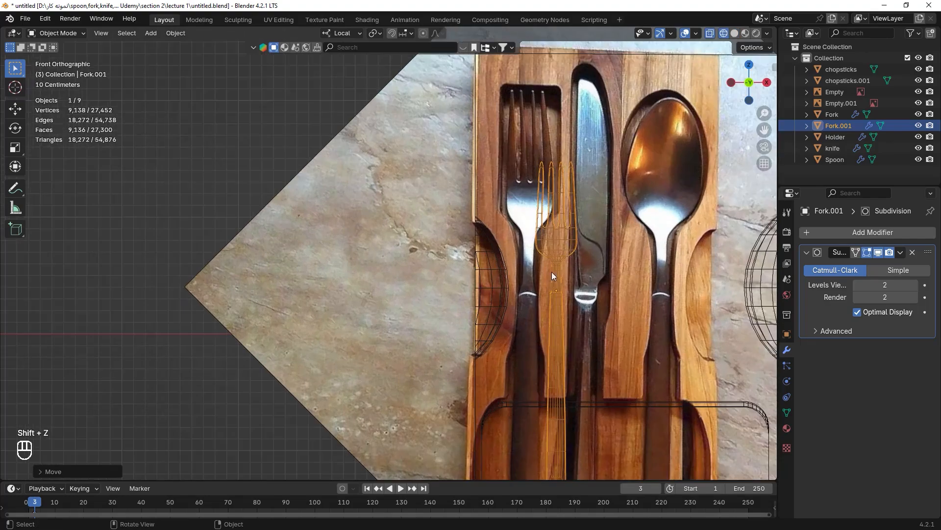
pyautogui.press('g')
# Apply Shade Auto Smooth to the fork copy and hide its Subdivision modifier in the viewport while in Edit Mode
pyautogui.rightClick(502, 239)
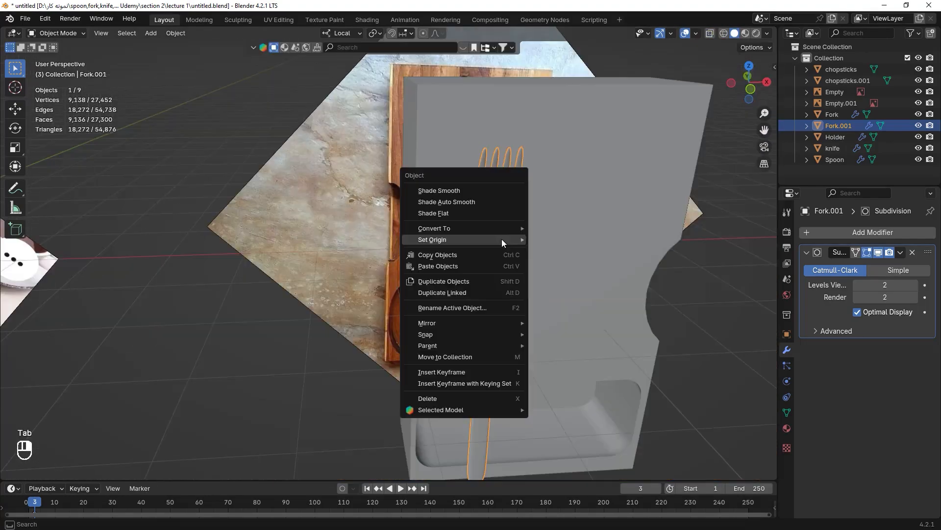
pyautogui.click(479, 201)
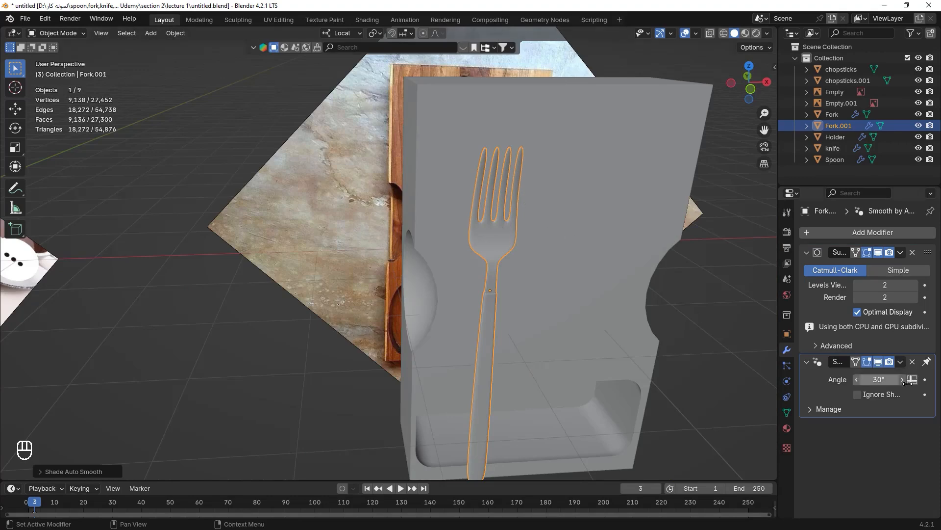
pyautogui.press('Tab')
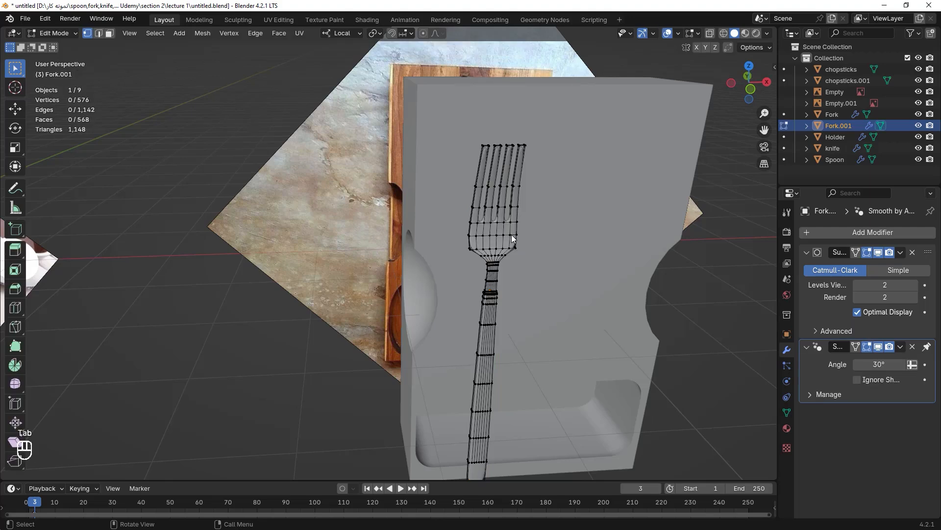
pyautogui.scroll(2, 511, 234)
pyautogui.scroll(6, 504, 217)
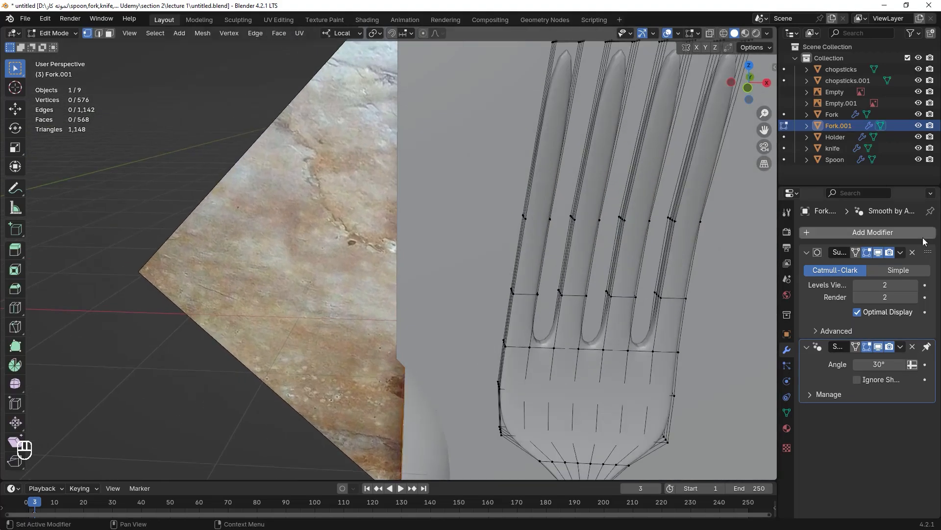
pyautogui.click(878, 252)
pyautogui.scroll(-5, 576, 250)
pyautogui.scroll(2, 551, 161)
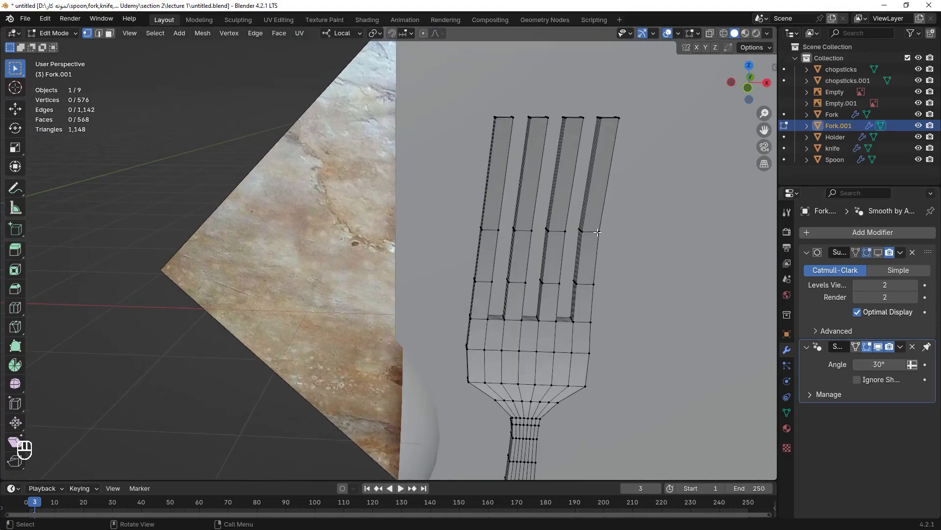
# Dissolve the two rows of edge loops running across the fork's four tines
pyautogui.press('2')
pyautogui.keyDown('alt'); pyautogui.click(597, 232); pyautogui.keyUp('alt')
pyautogui.moveTo(597, 232); pyautogui.dragTo(608, 278, button='middle')
pyautogui.keyDown('alt'); pyautogui.keyDown('shift'); pyautogui.click(559, 240); pyautogui.keyUp('shift'); pyautogui.keyUp('alt')
pyautogui.keyDown('alt'); pyautogui.keyDown('shift'); pyautogui.click(523, 238); pyautogui.keyUp('shift'); pyautogui.keyUp('alt')
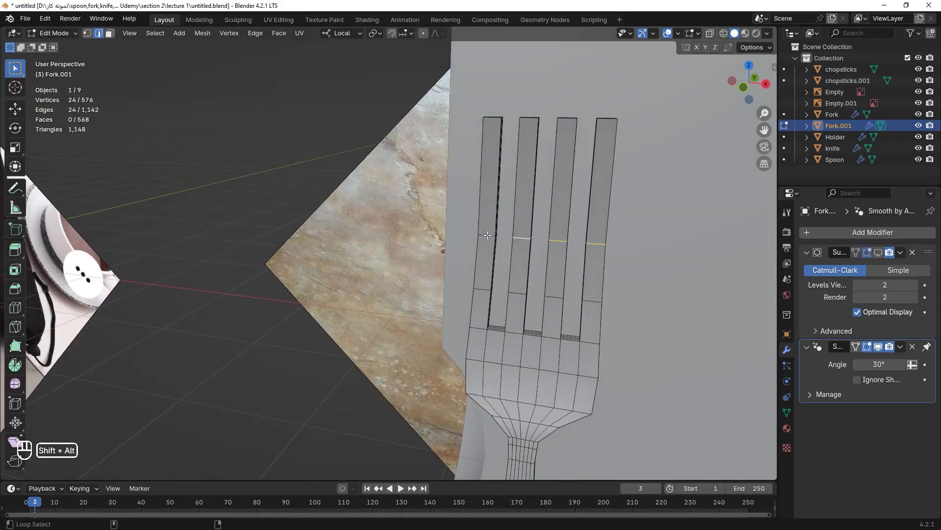
pyautogui.keyDown('alt'); pyautogui.keyDown('shift'); pyautogui.click(487, 236); pyautogui.keyUp('shift'); pyautogui.keyUp('alt')
pyautogui.keyDown('alt'); pyautogui.keyDown('shift'); pyautogui.click(555, 297); pyautogui.keyUp('shift'); pyautogui.keyUp('alt')
pyautogui.keyDown('alt'); pyautogui.keyDown('shift'); pyautogui.click(518, 294); pyautogui.keyUp('shift'); pyautogui.keyUp('alt')
pyautogui.keyDown('alt'); pyautogui.keyDown('shift'); pyautogui.click(482, 290); pyautogui.keyUp('shift'); pyautogui.keyUp('alt')
pyautogui.moveTo(482, 290)
pyautogui.mouseDown(button='middle')
pyautogui.moveTo(460, 288)
pyautogui.moveTo(441, 270)
pyautogui.moveTo(572, 309)
pyautogui.moveTo(446, 335)
pyautogui.moveTo(475, 283)
pyautogui.mouseUp(button='middle')
pyautogui.press('x')
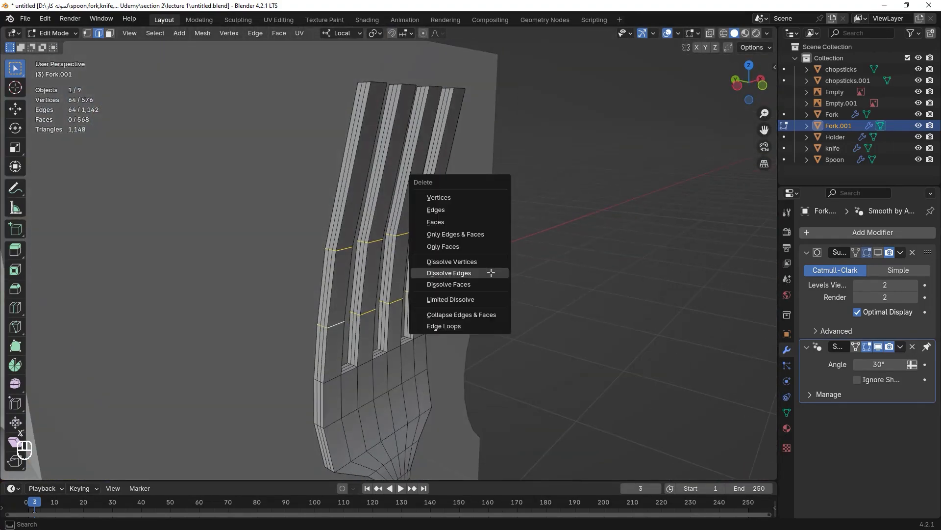
pyautogui.click(491, 272)
# Select the edges and gap faces around the base of the tines and slide them up to the tine tips
pyautogui.scroll(6, 490, 272)
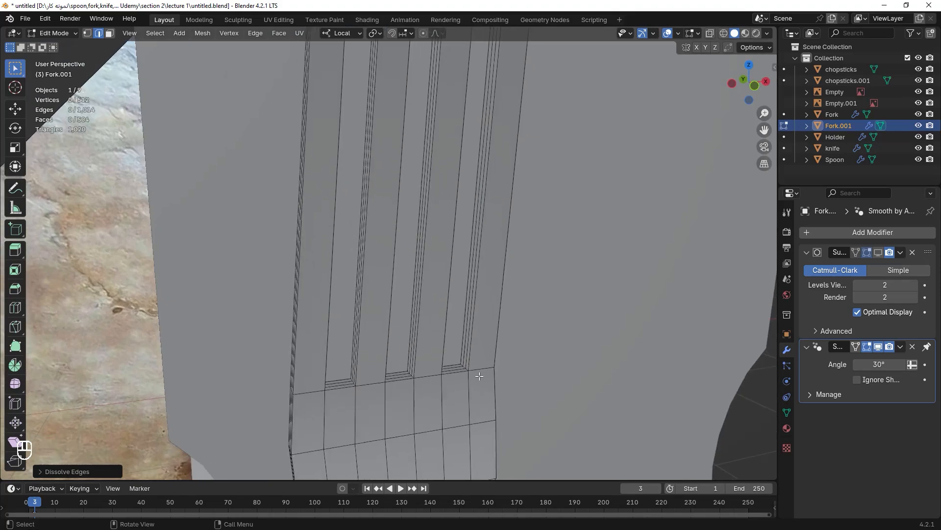
pyautogui.keyDown('alt'); pyautogui.click(483, 370); pyautogui.keyUp('alt')
pyautogui.keyDown('alt'); pyautogui.keyDown('shift'); pyautogui.click(456, 373); pyautogui.keyUp('shift'); pyautogui.keyUp('alt')
pyautogui.keyDown('alt'); pyautogui.keyDown('shift'); pyautogui.click(430, 375); pyautogui.keyUp('shift'); pyautogui.keyUp('alt')
pyautogui.keyDown('alt'); pyautogui.keyDown('shift'); pyautogui.click(399, 380); pyautogui.keyUp('shift'); pyautogui.keyUp('alt')
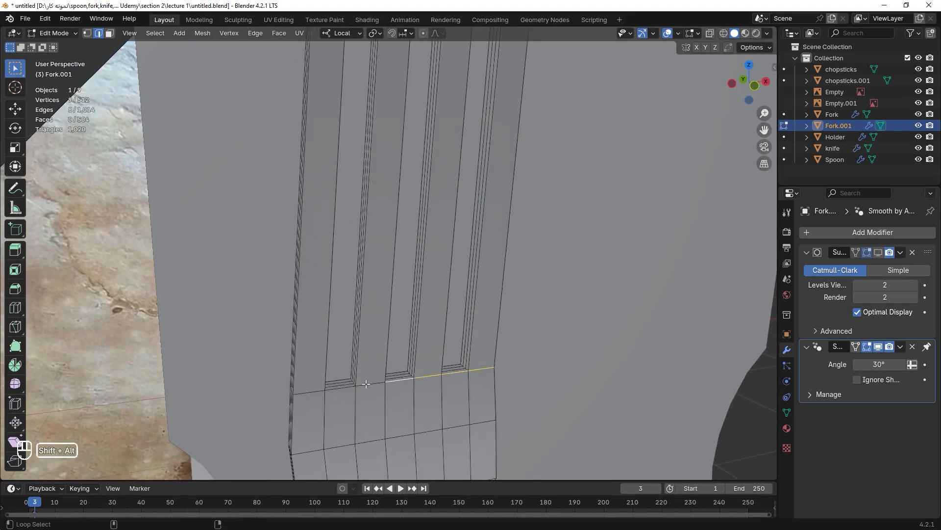
pyautogui.keyDown('alt'); pyautogui.keyDown('shift'); pyautogui.click(367, 383); pyautogui.keyUp('shift'); pyautogui.keyUp('alt')
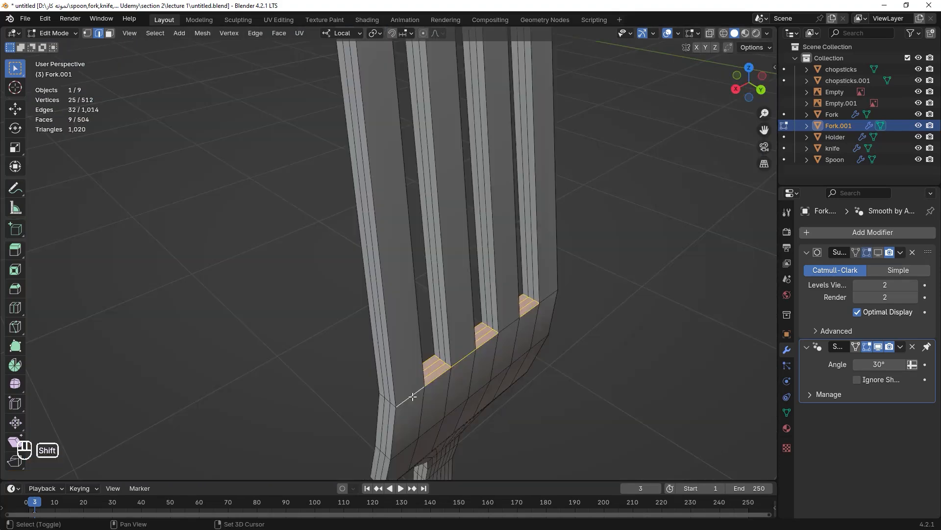
pyautogui.keyDown('alt'); pyautogui.keyDown('shift'); pyautogui.click(412, 397); pyautogui.keyUp('shift'); pyautogui.keyUp('alt')
pyautogui.keyDown('alt'); pyautogui.keyDown('shift'); pyautogui.click(412, 396); pyautogui.keyUp('shift'); pyautogui.keyUp('alt')
pyautogui.moveTo(424, 398); pyautogui.dragTo(564, 379, button='middle')
pyautogui.scroll(3, 530, 395)
pyautogui.keyDown('shift'); pyautogui.click(520, 338); pyautogui.keyUp('shift')
pyautogui.keyDown('shift'); pyautogui.click(459, 296); pyautogui.keyUp('shift')
pyautogui.moveTo(423, 309); pyautogui.dragTo(550, 316, button='middle')
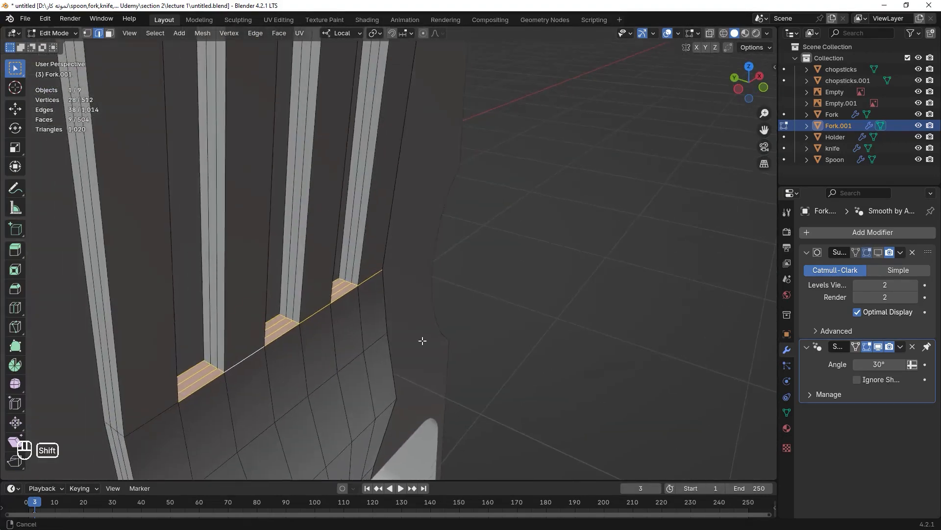
pyautogui.keyDown('shift'); pyautogui.moveTo(422, 340); pyautogui.dragTo(608, 304, button='middle'); pyautogui.keyUp('shift')
pyautogui.keyDown('alt'); pyautogui.keyDown('shift'); pyautogui.click(385, 368); pyautogui.keyUp('shift'); pyautogui.keyUp('alt')
pyautogui.moveTo(441, 382); pyautogui.dragTo(581, 386, button='middle')
pyautogui.keyDown('shift'); pyautogui.click(324, 329); pyautogui.keyUp('shift')
pyautogui.moveTo(323, 330); pyautogui.dragTo(369, 379, button='middle')
pyautogui.scroll(-4, 369, 381)
pyautogui.moveTo(461, 325); pyautogui.dragTo(477, 308, button='middle')
pyautogui.scroll(-5, 475, 305)
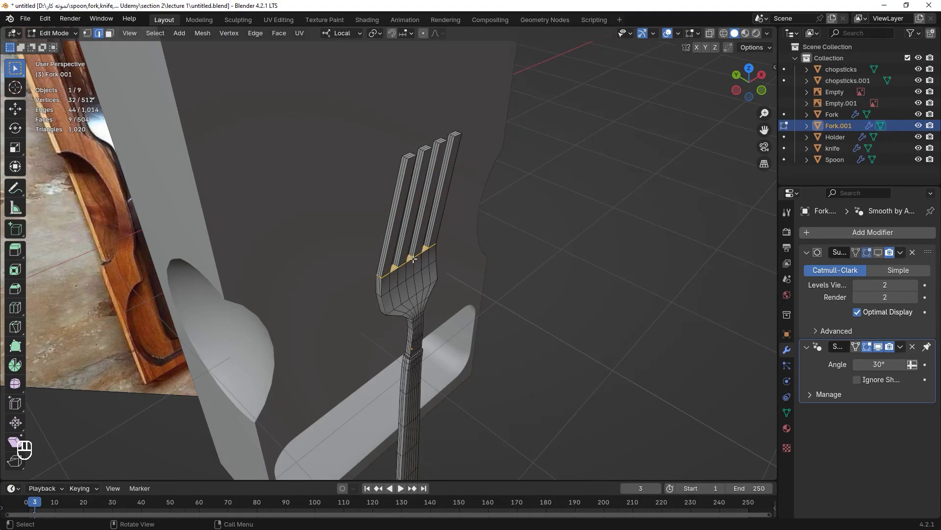
pyautogui.press('g')
pyautogui.press('g')
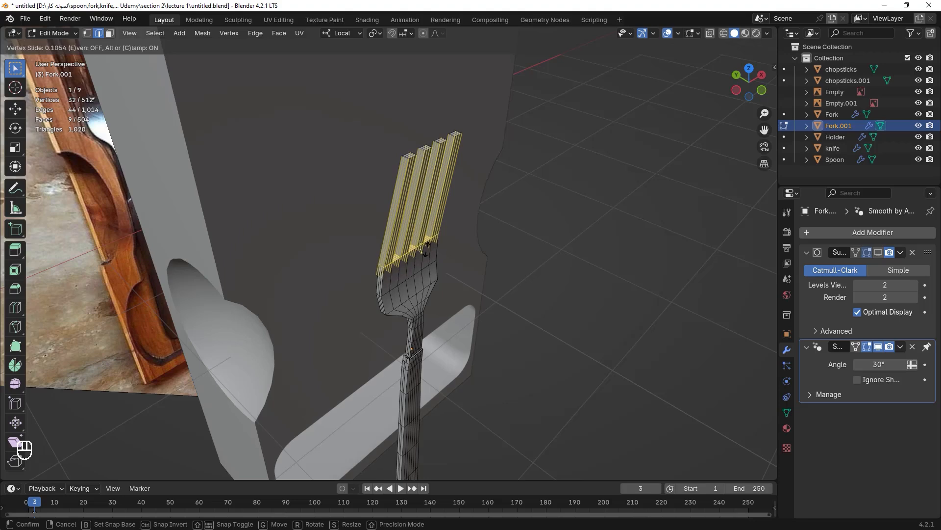
pyautogui.click(444, 147)
# Select all vertices at the tine tips in front wireframe view and merge them by distance
pyautogui.press('KP_1')
pyautogui.click(87, 33)
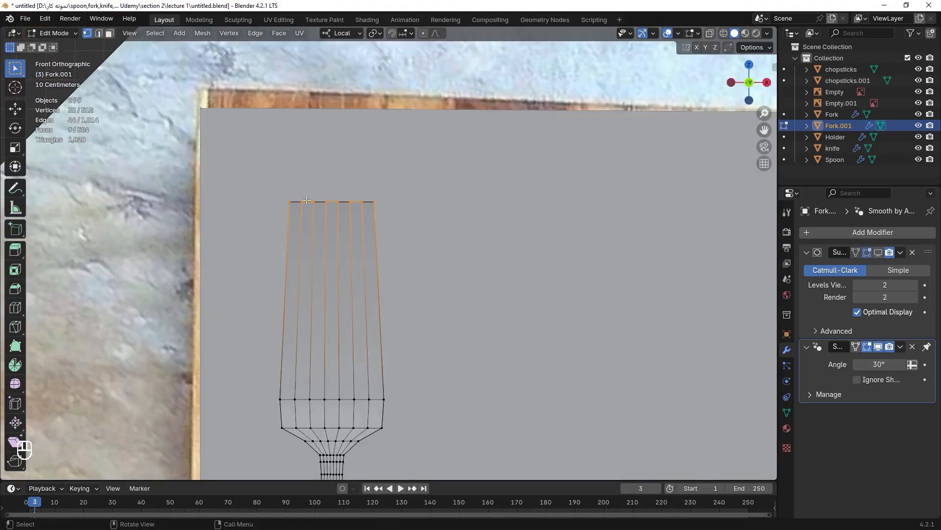
pyautogui.click(257, 187)
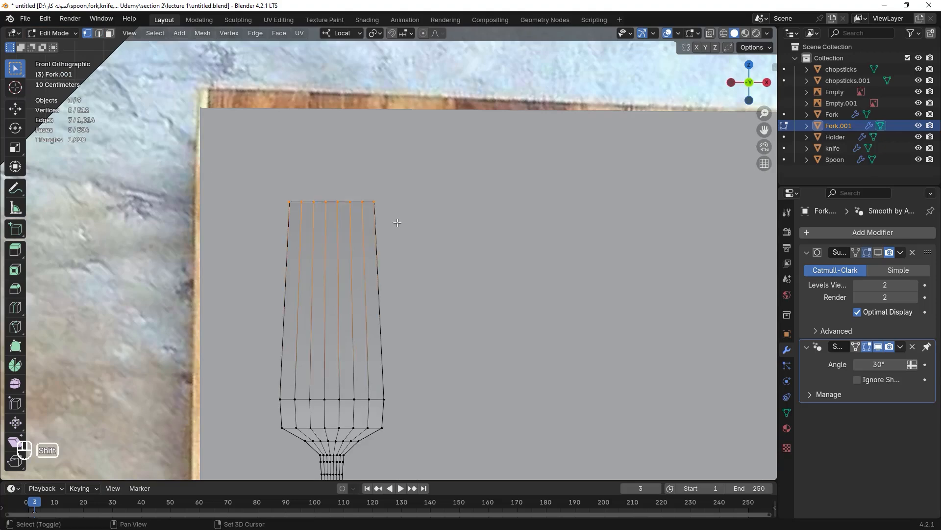
pyautogui.hotkey('shift', 'z')
pyautogui.moveTo(263, 186); pyautogui.dragTo(430, 243)
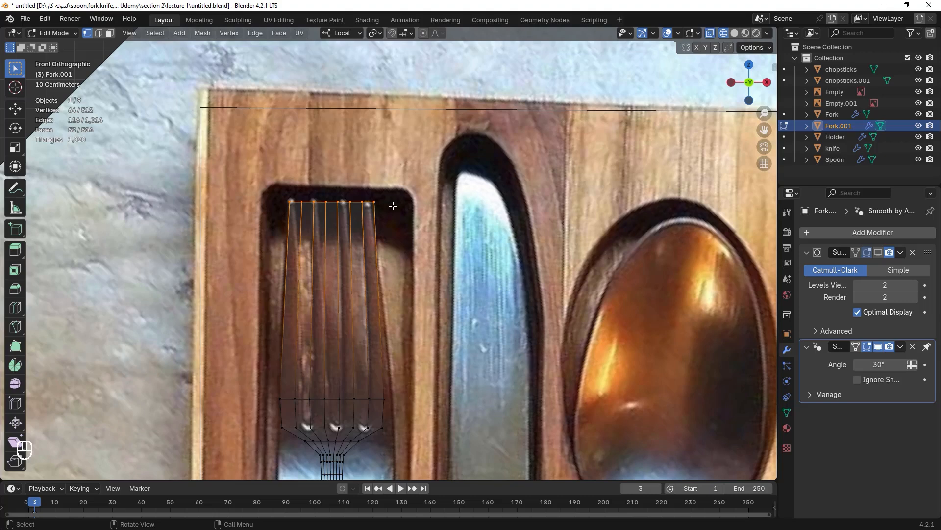
pyautogui.press('m')
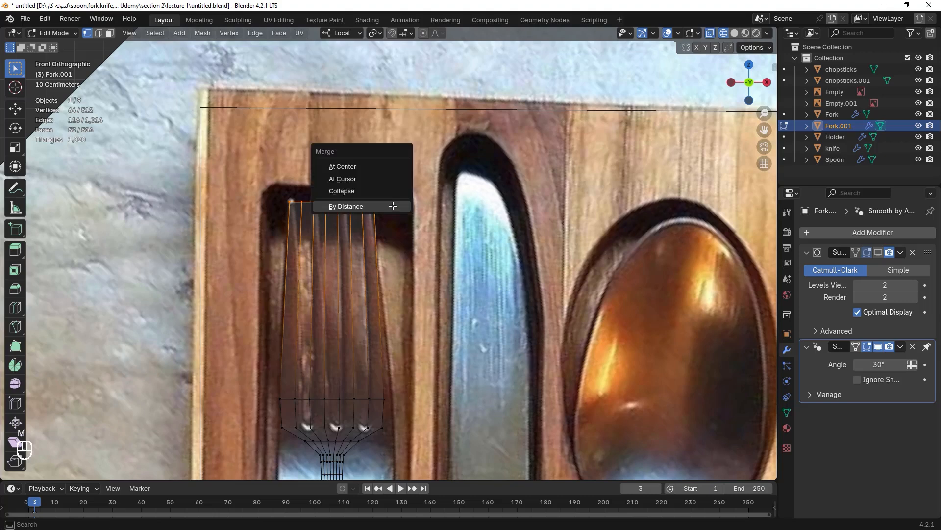
pyautogui.click(378, 206)
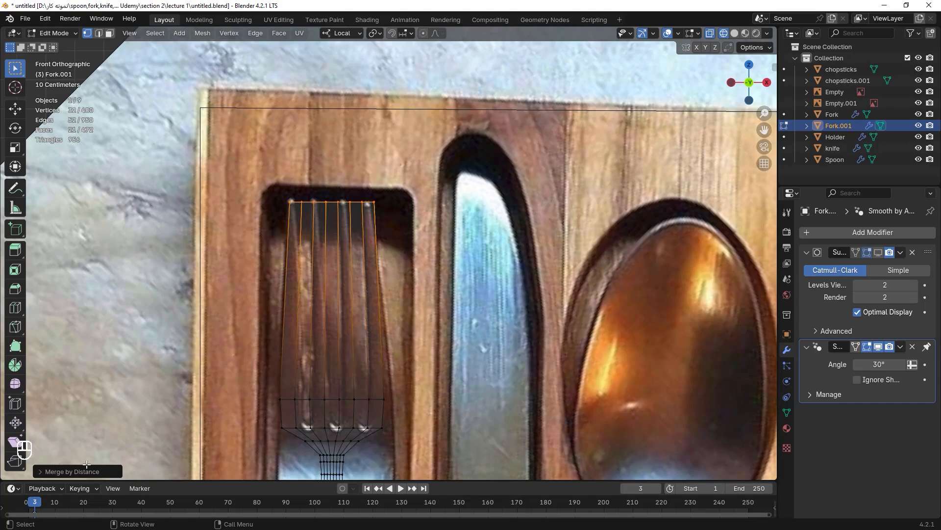
# Set the transform orientation to Global and move the fork's selected front faces outward along Y to thicken the mesh
pyautogui.scroll(2, 374, 177)
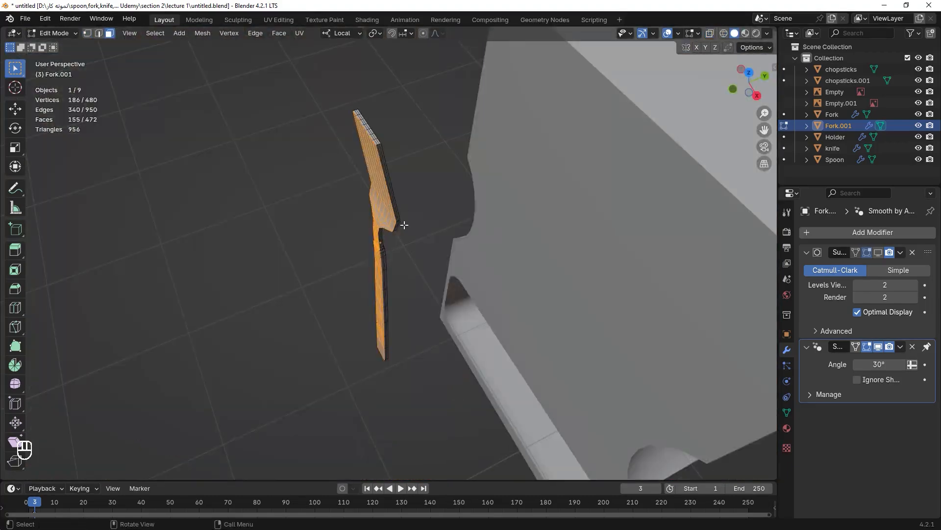
pyautogui.moveTo(404, 225); pyautogui.dragTo(405, 190, button='middle')
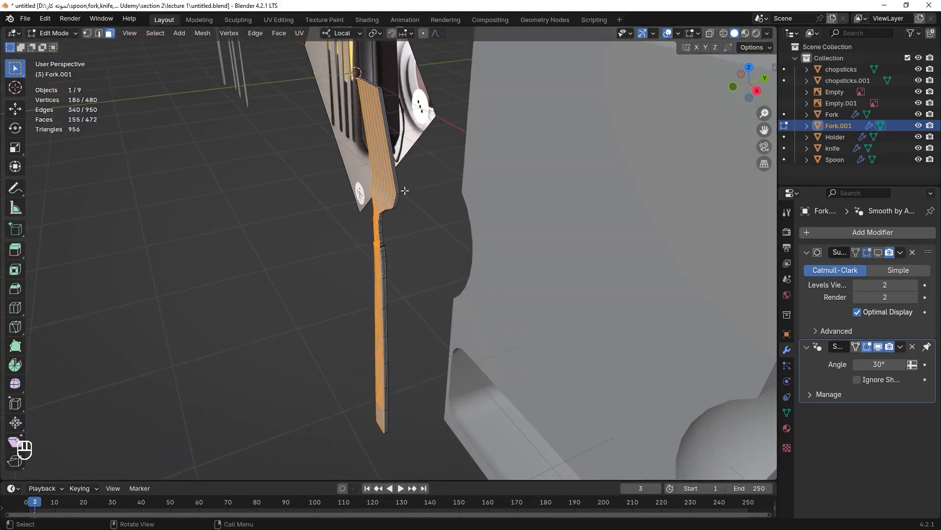
pyautogui.click(354, 33)
pyautogui.click(321, 69)
pyautogui.press('g')
pyautogui.press('y')
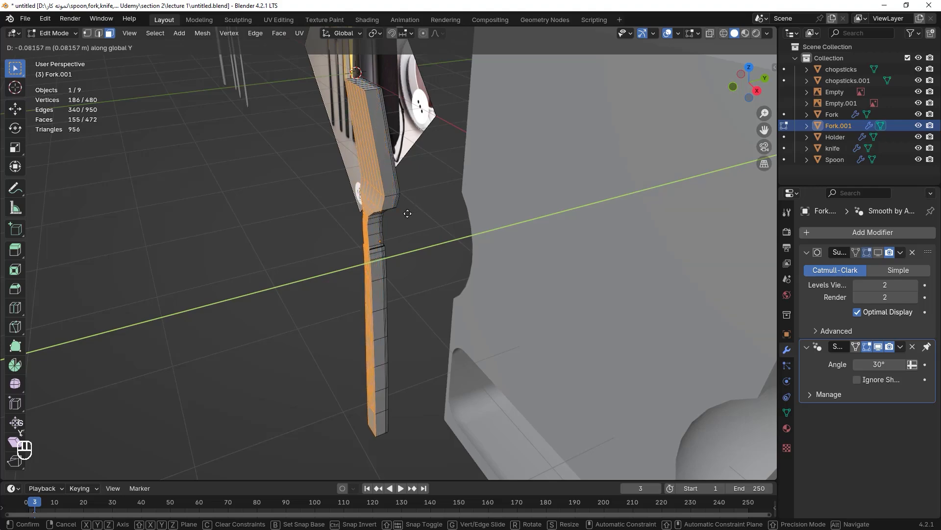
pyautogui.click(370, 220)
pyautogui.moveTo(370, 220)
pyautogui.mouseDown(button='middle')
pyautogui.moveTo(353, 226)
pyautogui.moveTo(366, 231)
pyautogui.mouseUp(button='middle')
# Select the rear edges of the fork cutter in right wireframe view and move them about 0.38 m along Y to thicken it
pyautogui.press('KP_3')
pyautogui.press('a')
pyautogui.hotkey('shift', 'z')
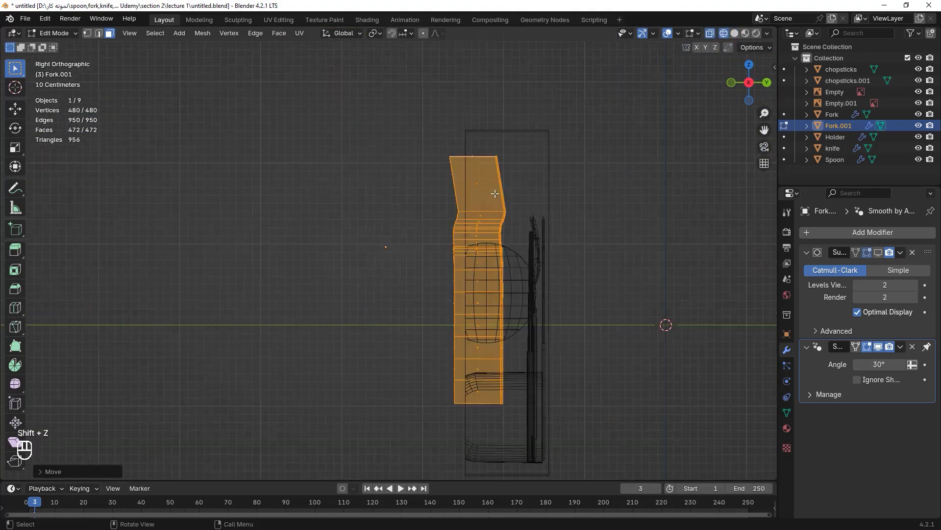
pyautogui.scroll(2, 509, 203)
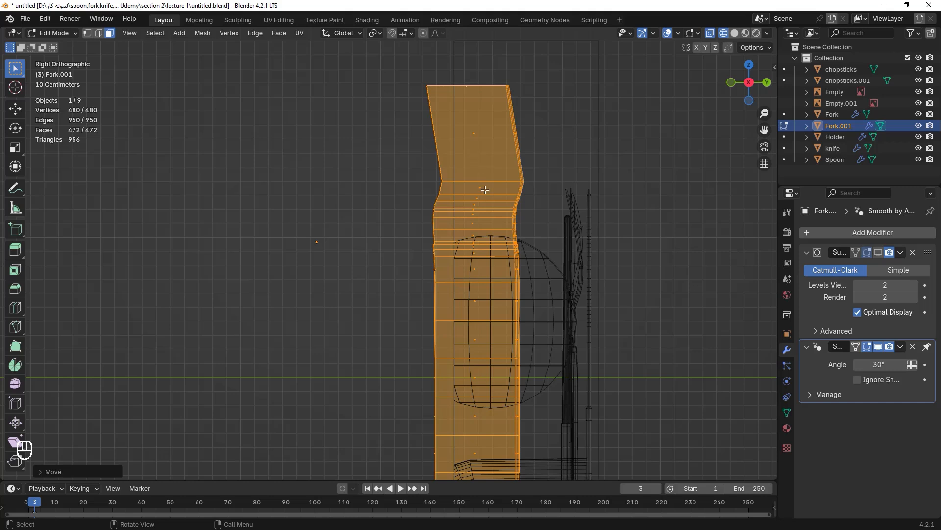
pyautogui.scroll(-3, 485, 190)
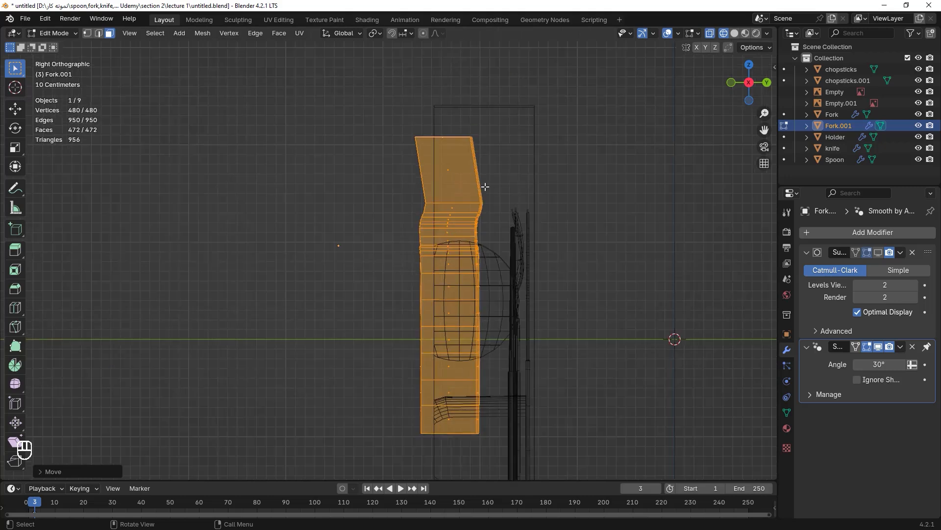
pyautogui.moveTo(534, 81); pyautogui.dragTo(459, 454)
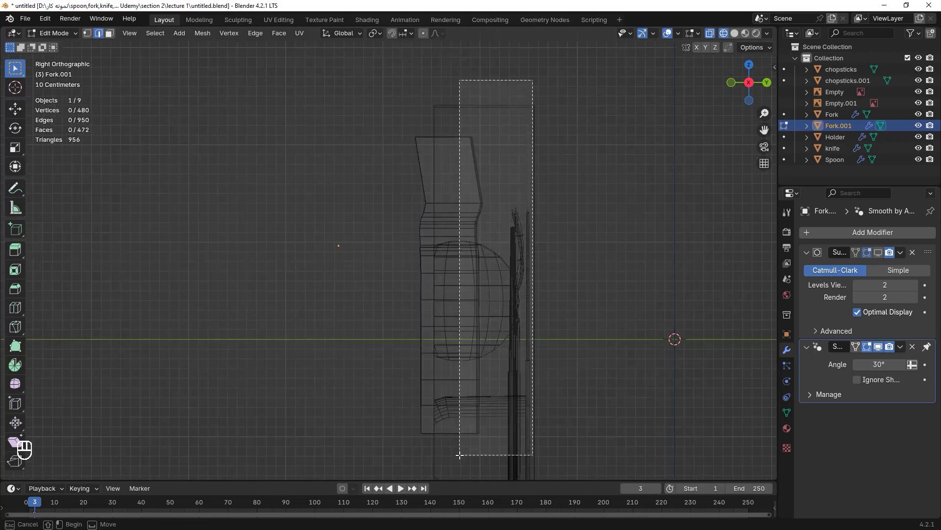
pyautogui.press('g')
pyautogui.press('y')
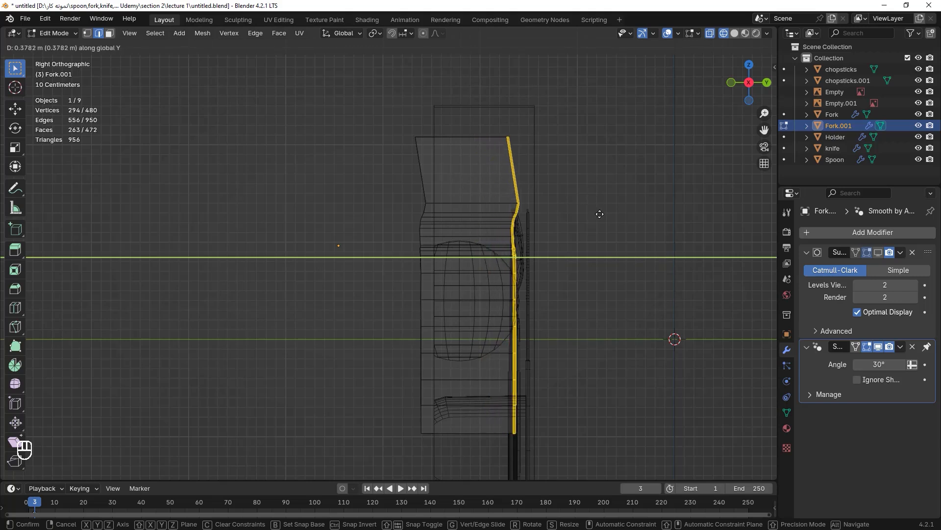
pyautogui.click(599, 211)
# Add an edge loop around the cutter's thickened sides and slide it close to the front edge
pyautogui.moveTo(557, 399); pyautogui.dragTo(351, 193, button='middle')
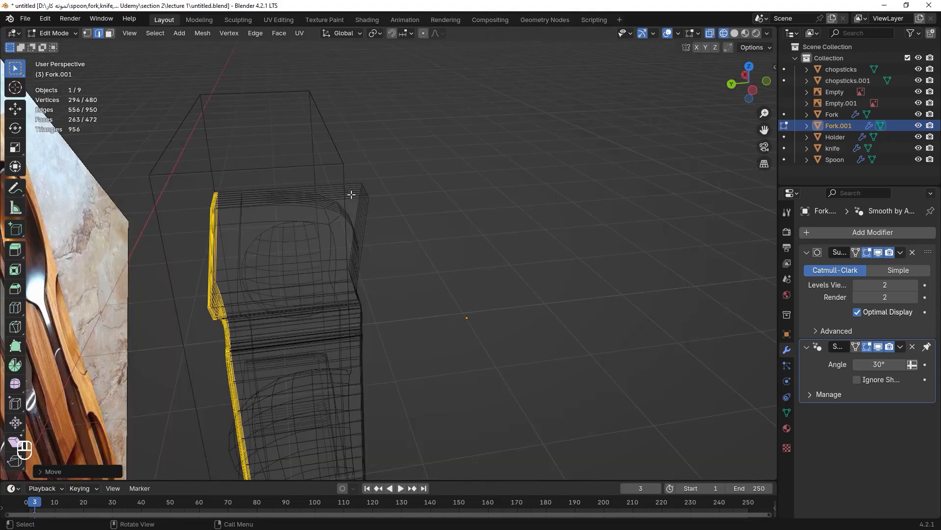
pyautogui.click(366, 194)
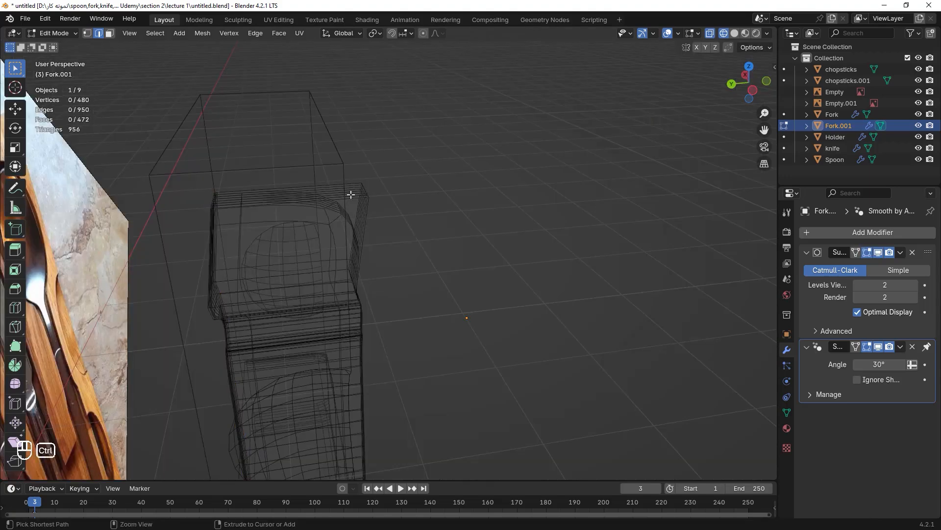
pyautogui.hotkey('ctrl', 'r')
pyautogui.click(351, 195)
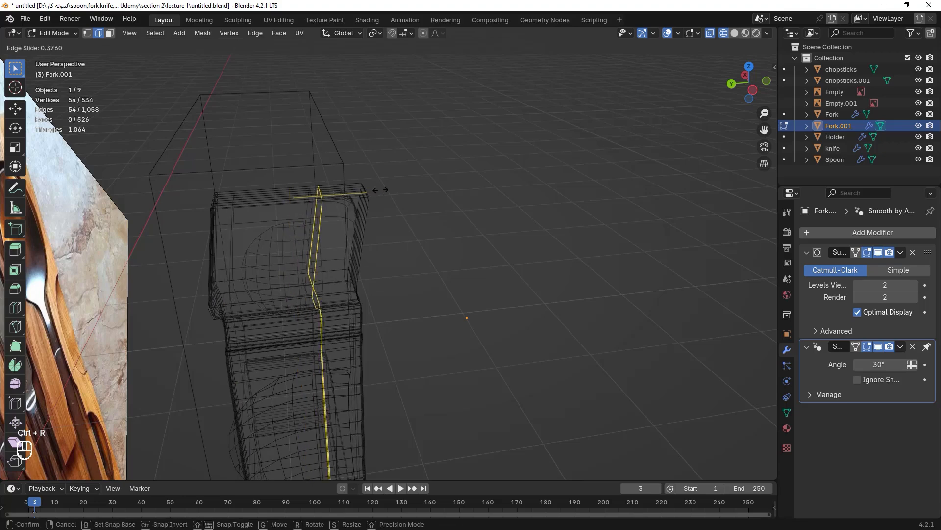
pyautogui.moveTo(415, 186); pyautogui.dragTo(421, 186)
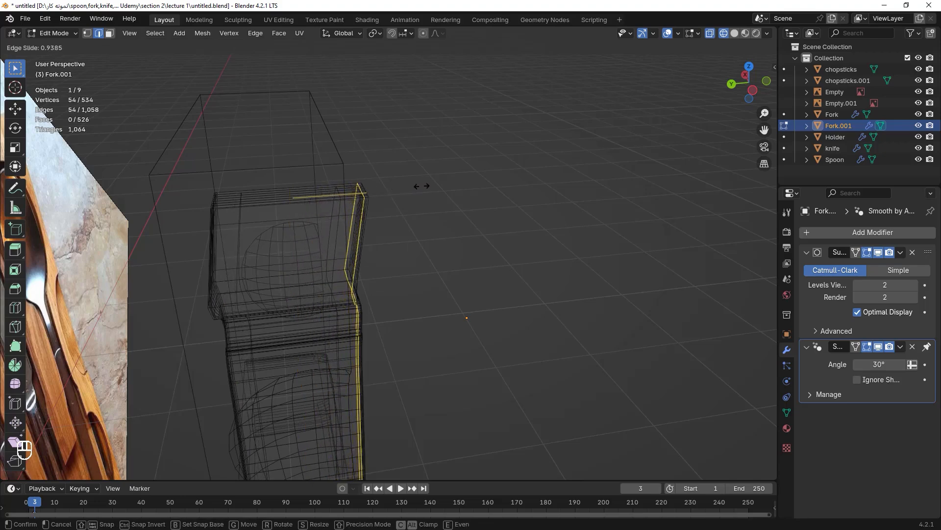
pyautogui.click(421, 186)
# Edge-slide the new loop slightly closer to the cutter's front edge
pyautogui.scroll(5, 209, 250)
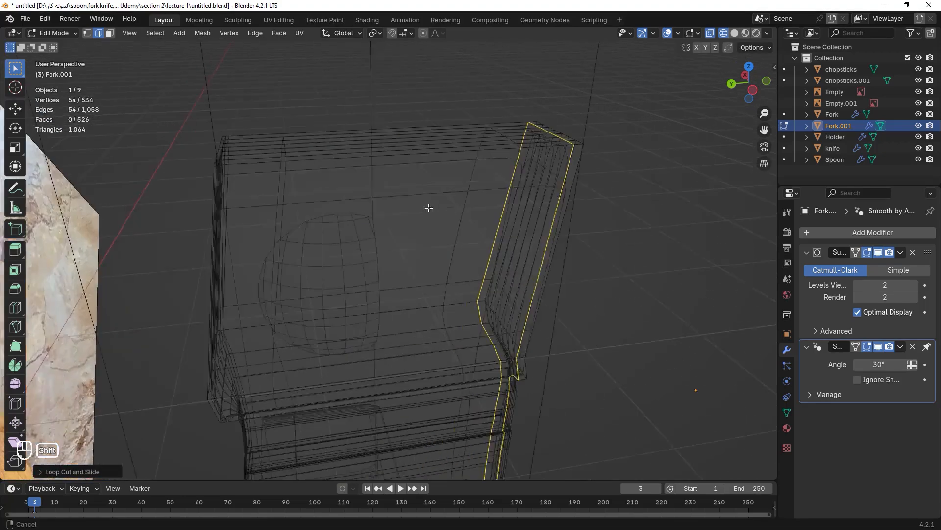
pyautogui.keyDown('shift'); pyautogui.moveTo(395, 171); pyautogui.dragTo(100, 188, button='middle'); pyautogui.keyUp('shift')
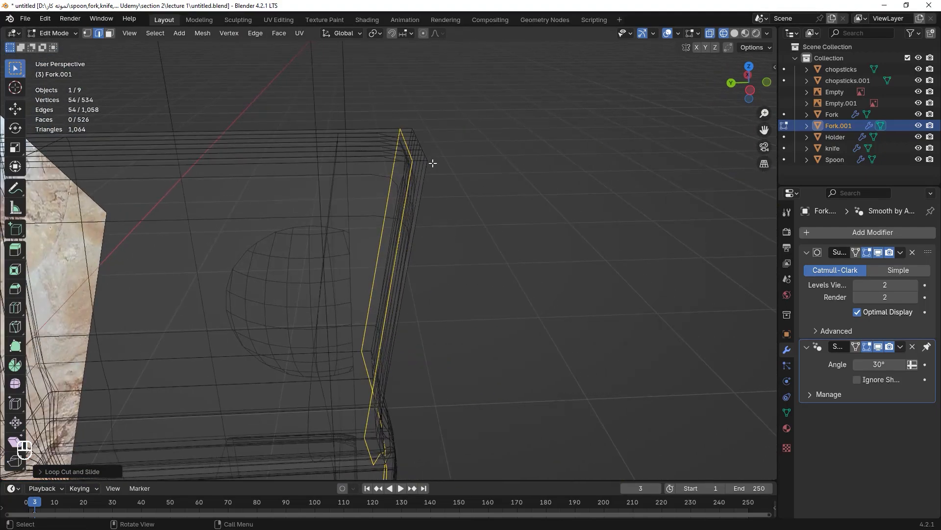
pyautogui.press('g')
pyautogui.press('g')
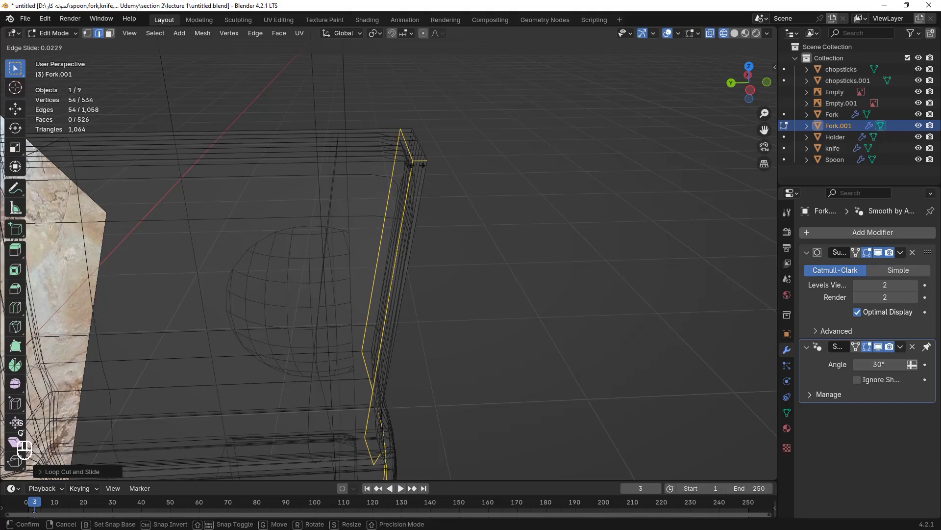
pyautogui.click(513, 168)
# Add a second edge loop around the cutter's sides and slide it right beside the first one
pyautogui.hotkey('ctrl', 'r')
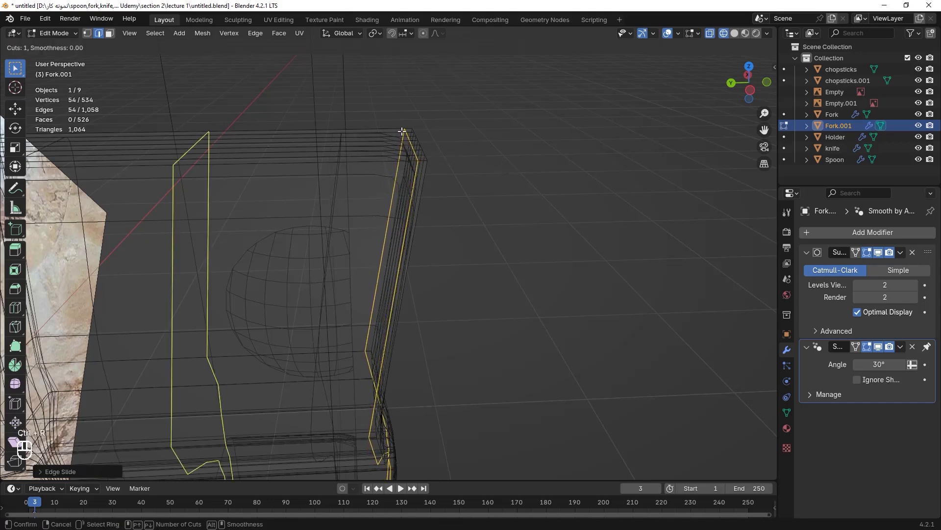
pyautogui.click(402, 131)
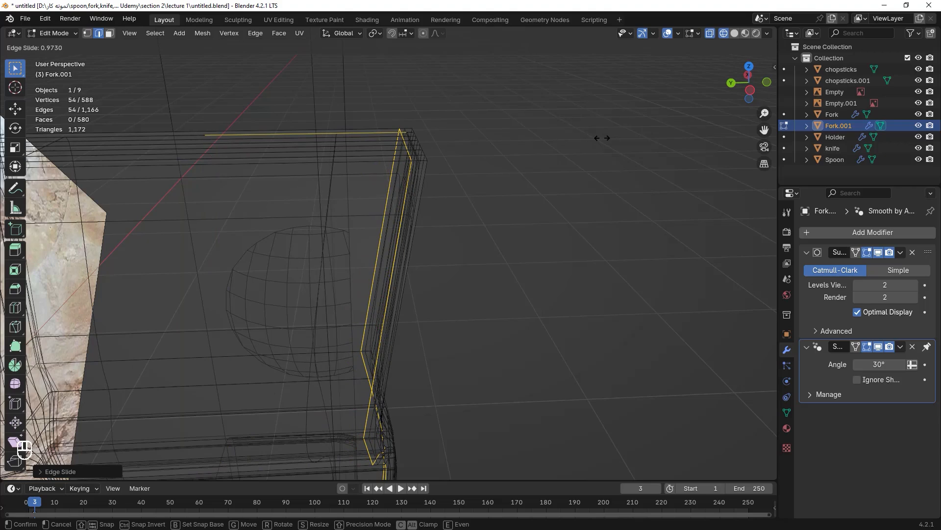
pyautogui.click(602, 137)
# Scale the whole cutter mesh along X in front view to widen it toward the fork recess in the reference image
pyautogui.scroll(-3, 402, 245)
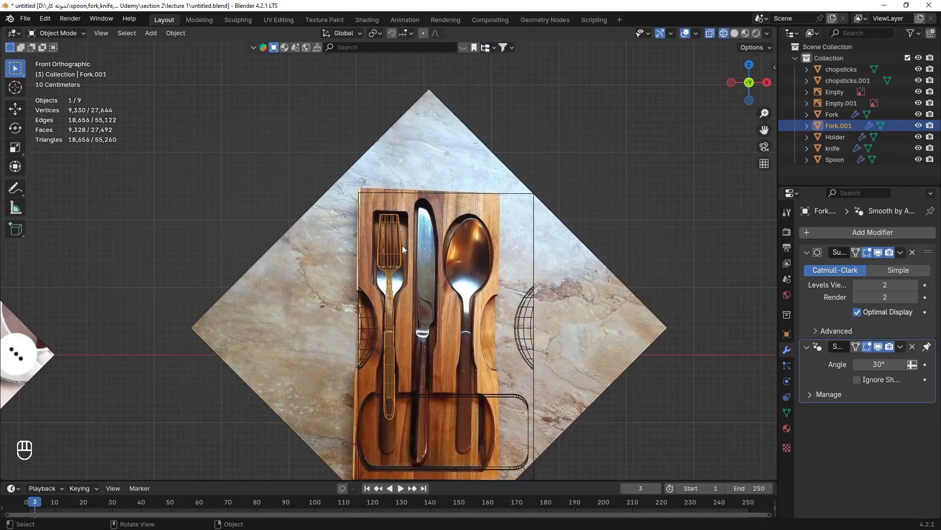
pyautogui.scroll(3, 399, 329)
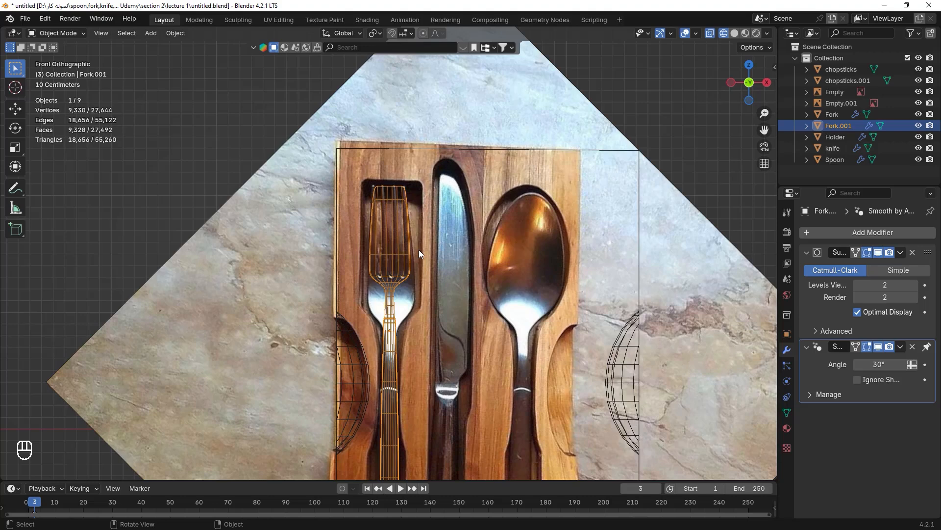
pyautogui.press('Tab')
pyautogui.scroll(4, 483, 222)
pyautogui.press('s')
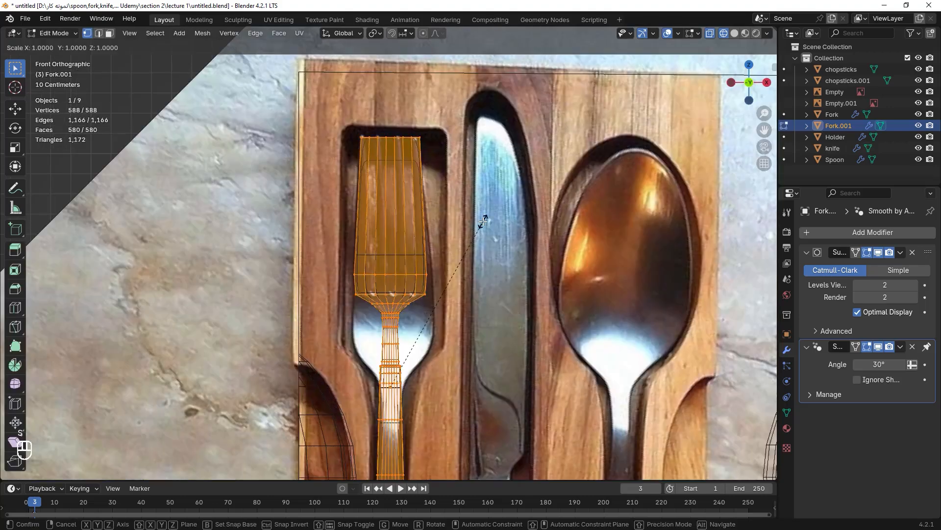
pyautogui.press('x')
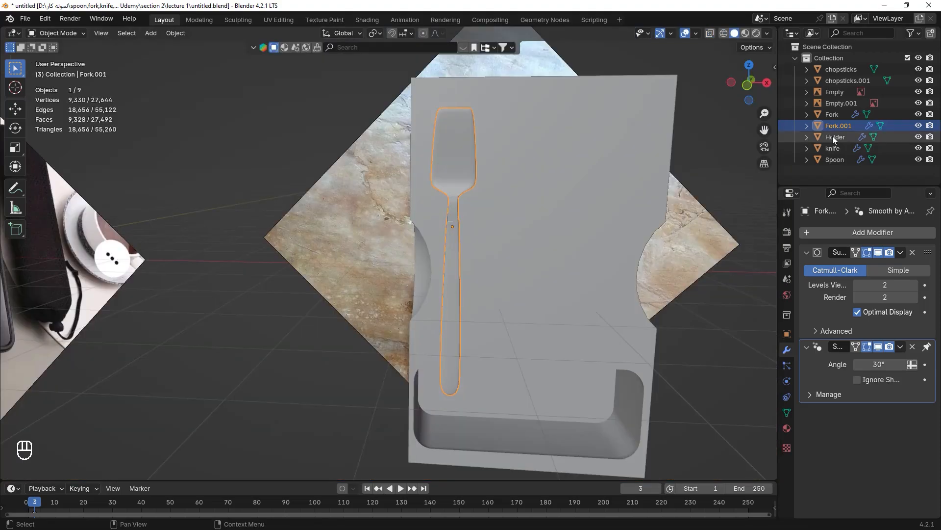
# Add a Boolean modifier to the Holder in Difference mode with Fork.001 as its object
pyautogui.click(833, 137)
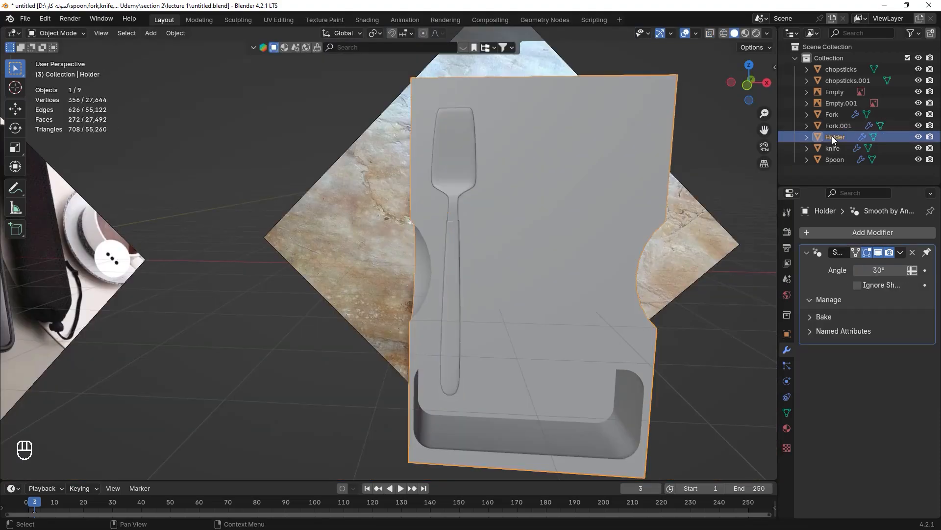
pyautogui.click(842, 233)
pyautogui.moveTo(799, 274)
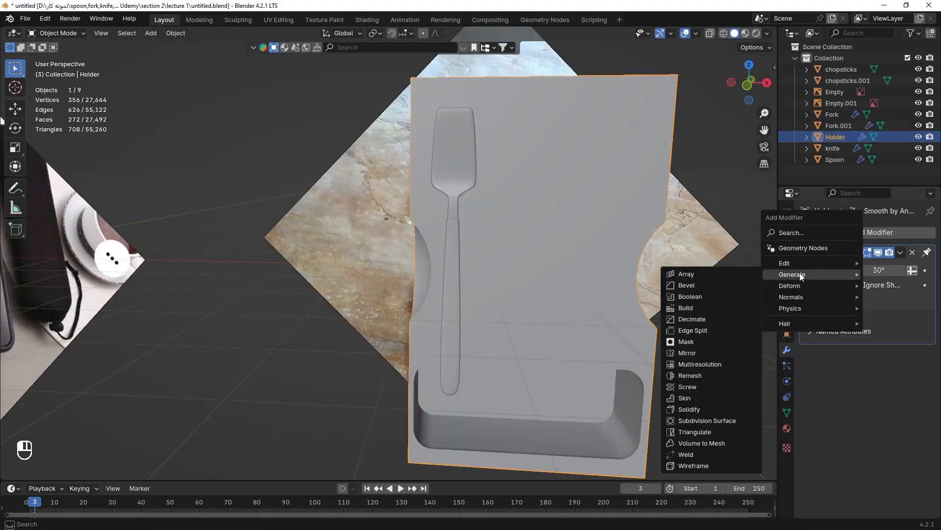
pyautogui.click(697, 297)
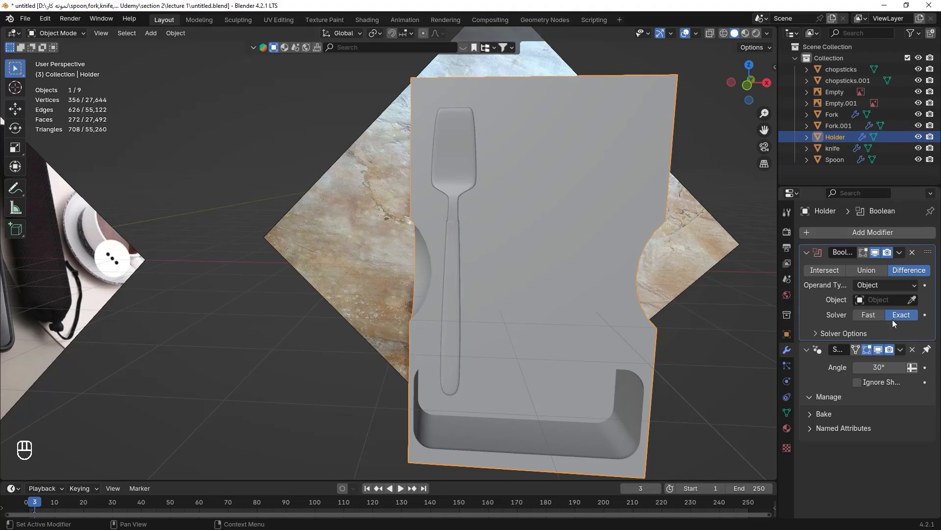
pyautogui.click(913, 300)
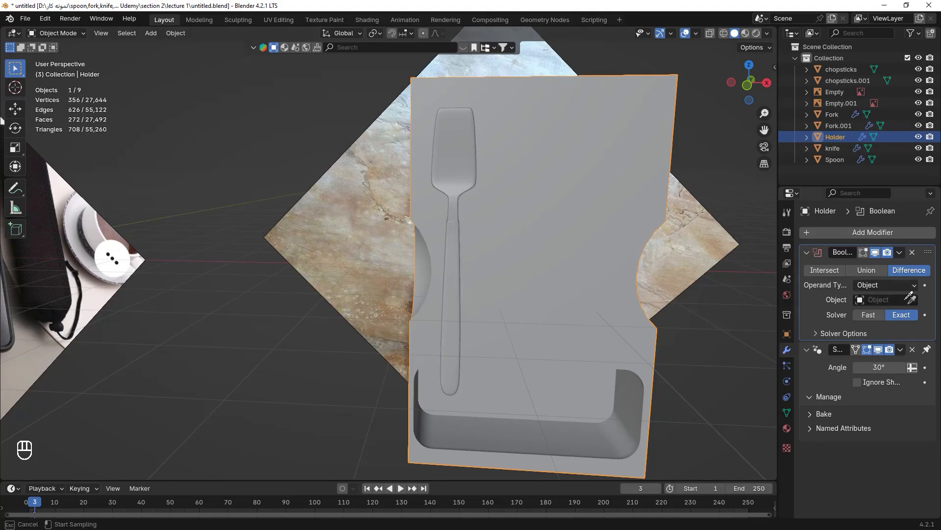
pyautogui.click(457, 164)
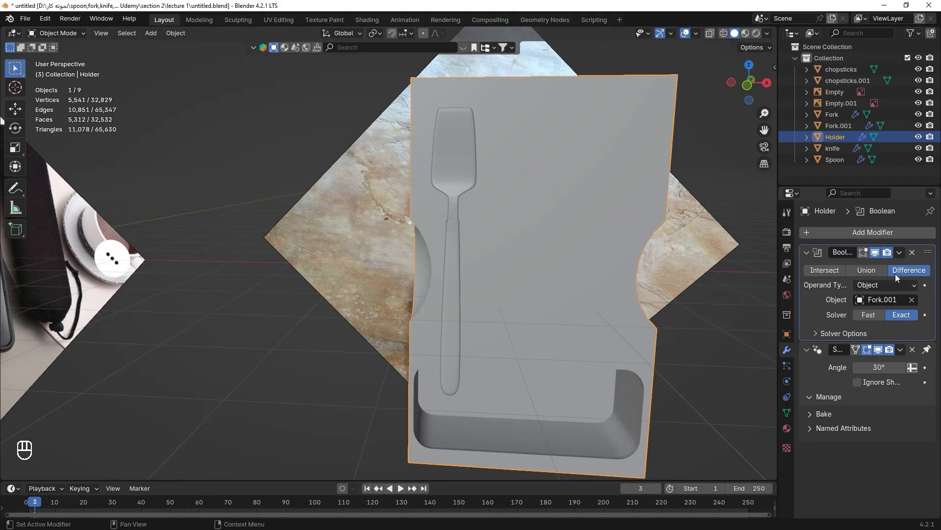
# Hide the Fork.001 cutter object to expose the recess cut into the Holder
pyautogui.click(844, 126)
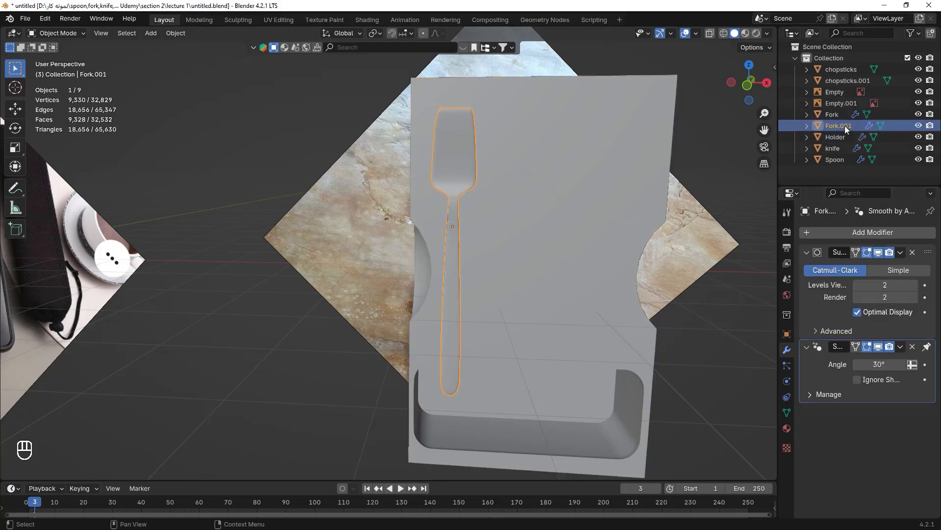
pyautogui.click(918, 126)
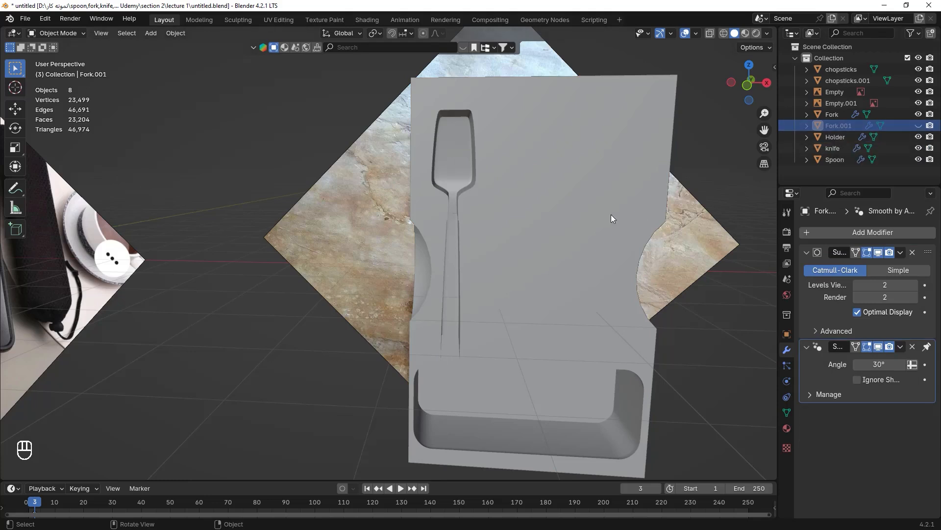
pyautogui.click(918, 126)
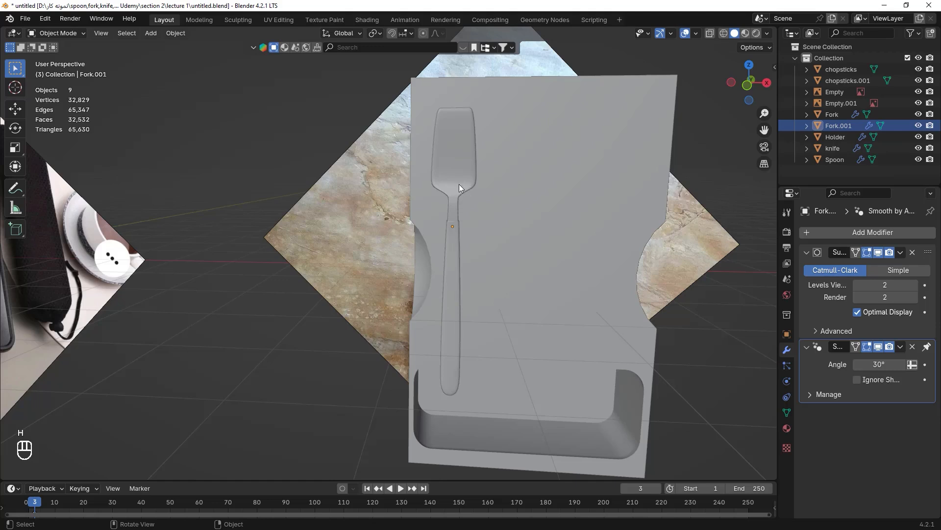
pyautogui.click(453, 169)
pyautogui.press('h')
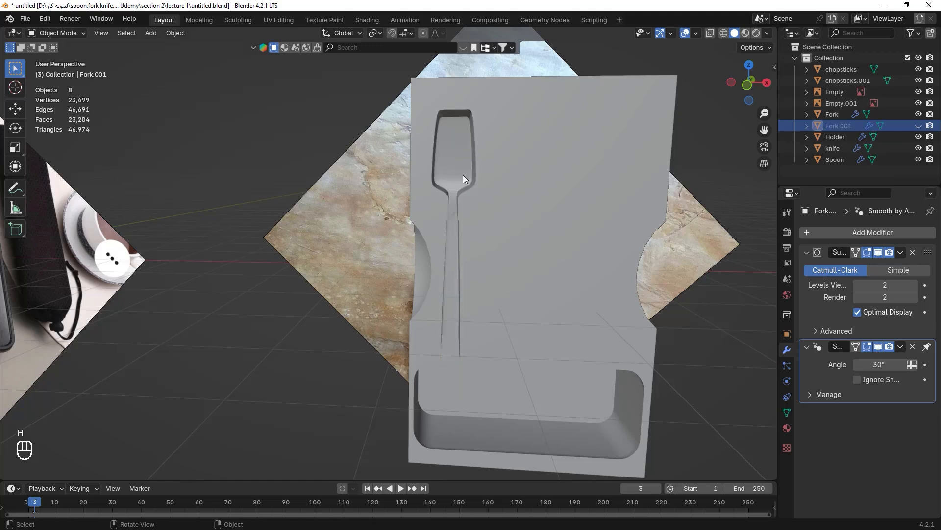
# Select the Holder and create a new material for it
pyautogui.click(463, 175)
pyautogui.moveTo(463, 175); pyautogui.dragTo(340, 145, button='middle')
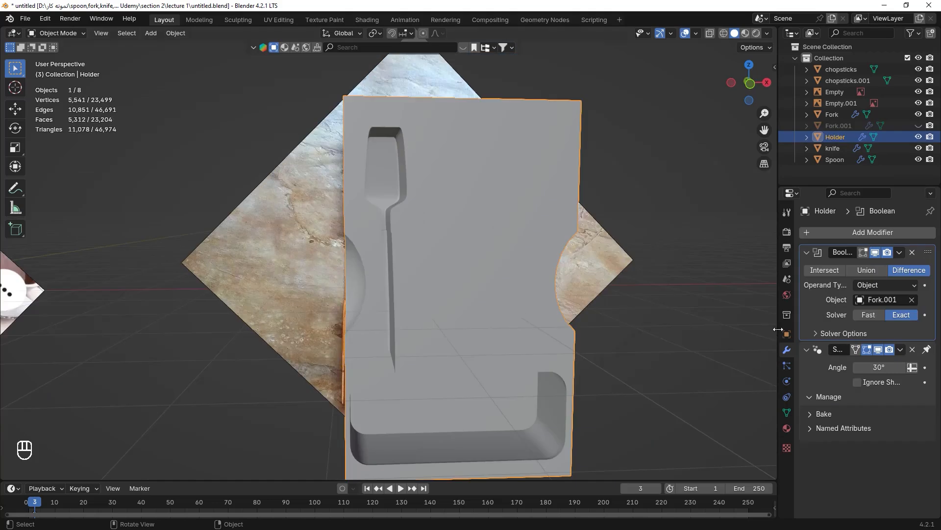
pyautogui.click(787, 432)
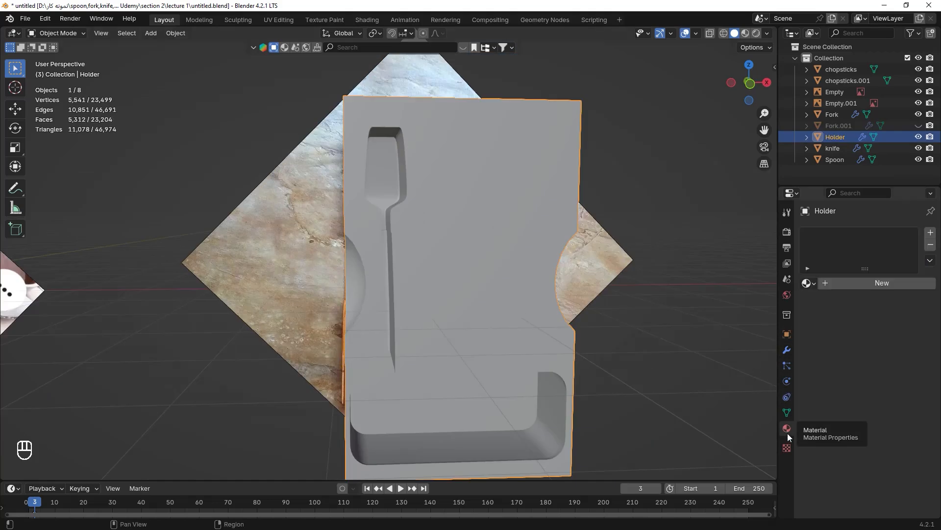
pyautogui.click(854, 283)
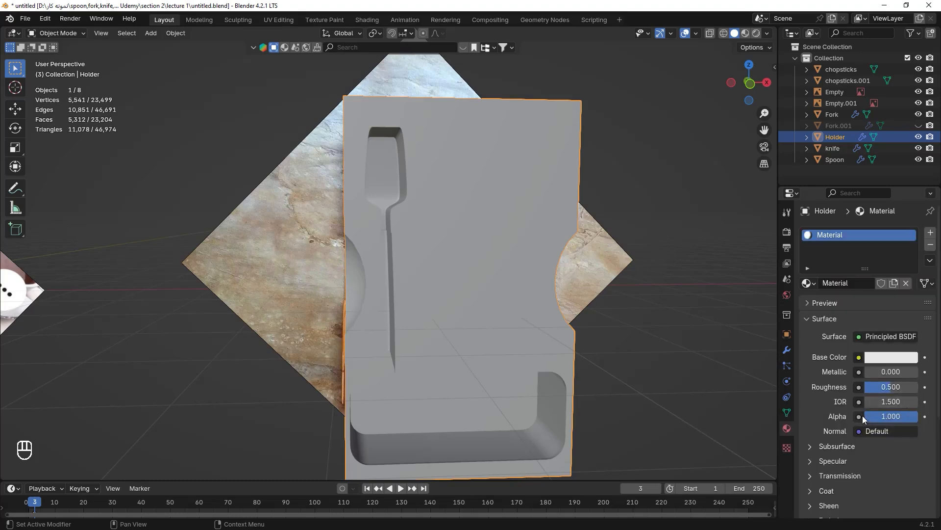
# Set the Holder material's viewport display color to a light wood brown and its viewport roughness to 0.520
pyautogui.scroll(-6, 861, 421)
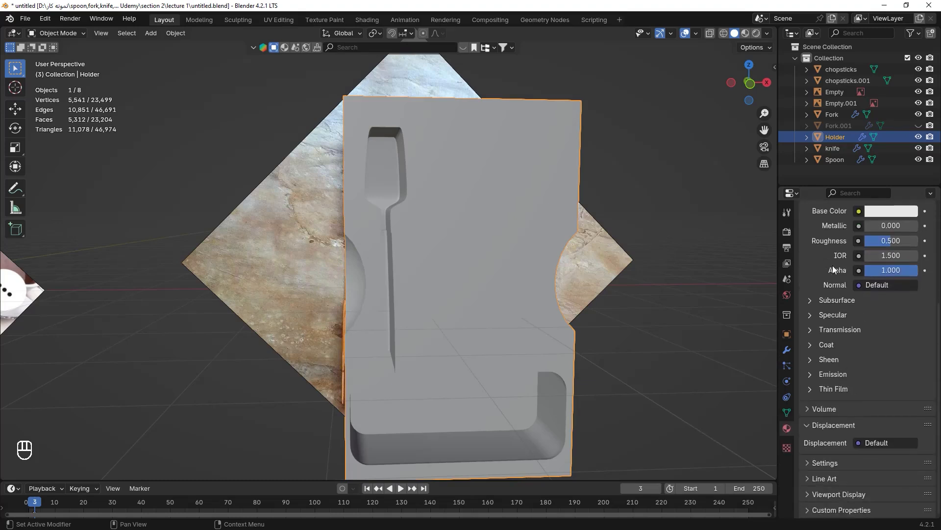
pyautogui.scroll(2, 872, 269)
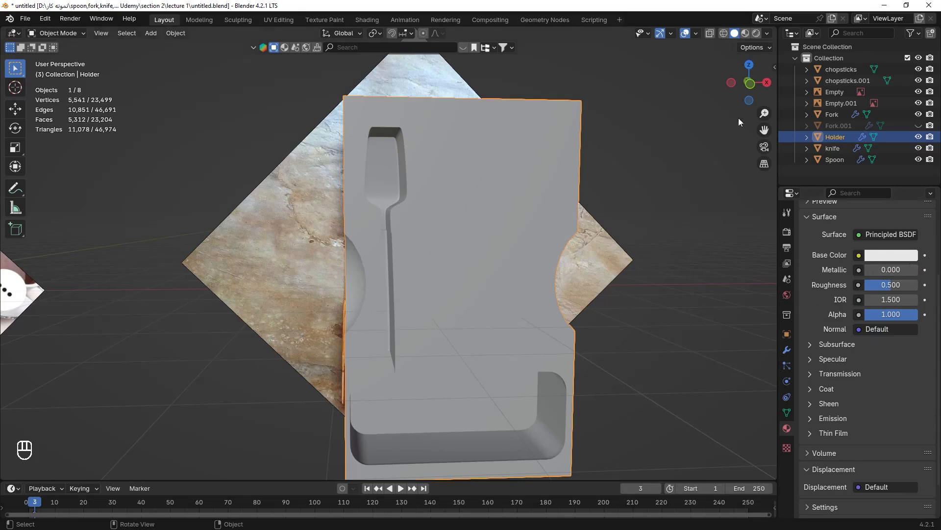
pyautogui.scroll(-6, 836, 423)
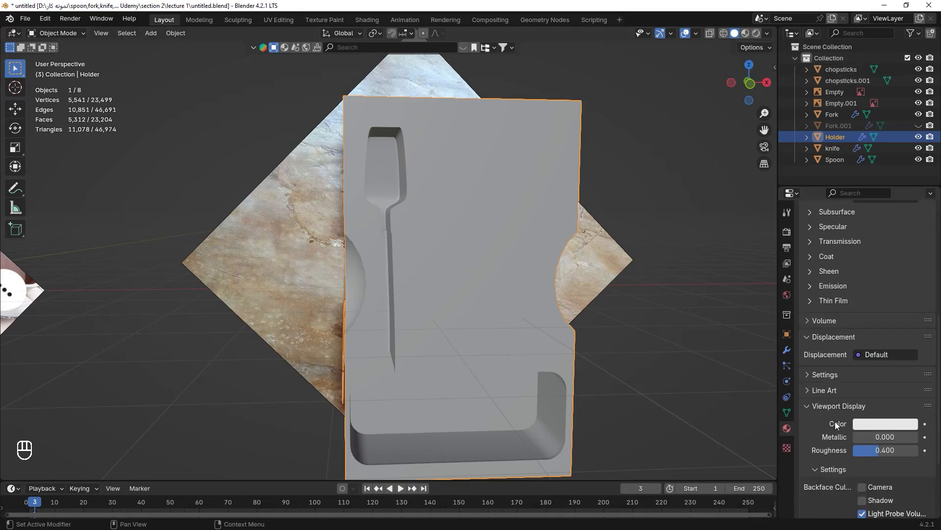
pyautogui.click(866, 428)
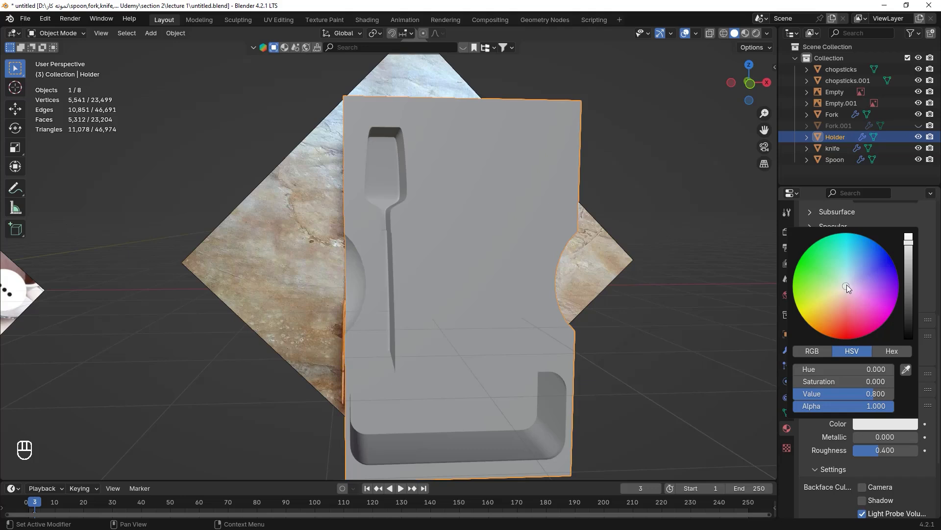
pyautogui.moveTo(846, 285); pyautogui.dragTo(833, 304)
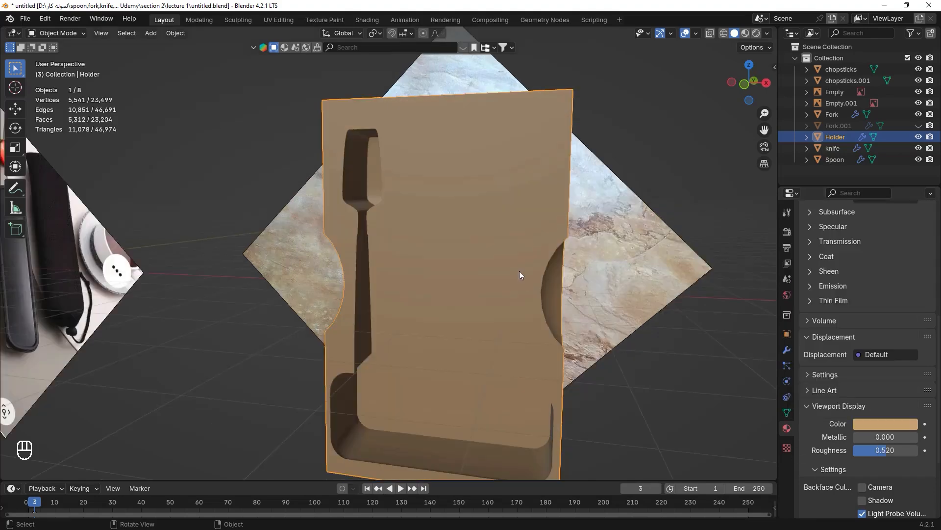
# Select the Fork in the row of cutlery and set its origin
pyautogui.scroll(-3, 383, 298)
pyautogui.scroll(-2, 337, 295)
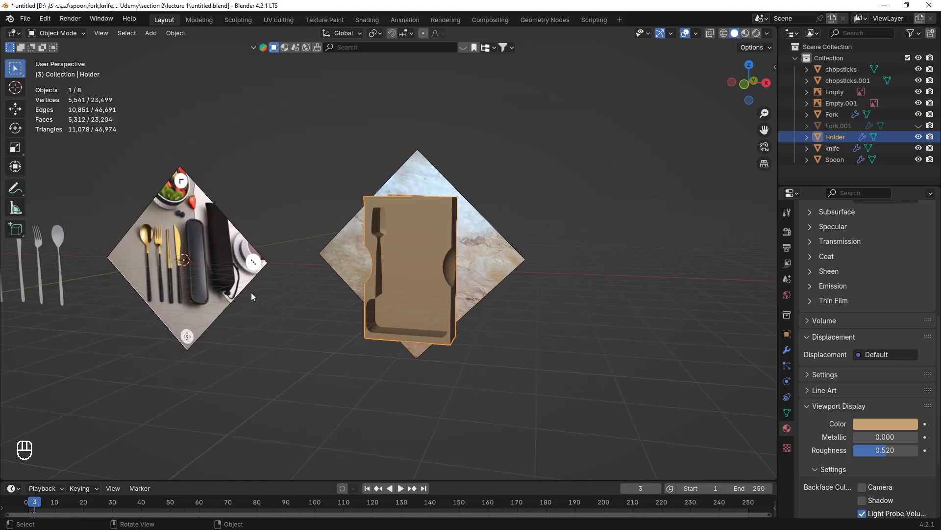
pyautogui.click(36, 249)
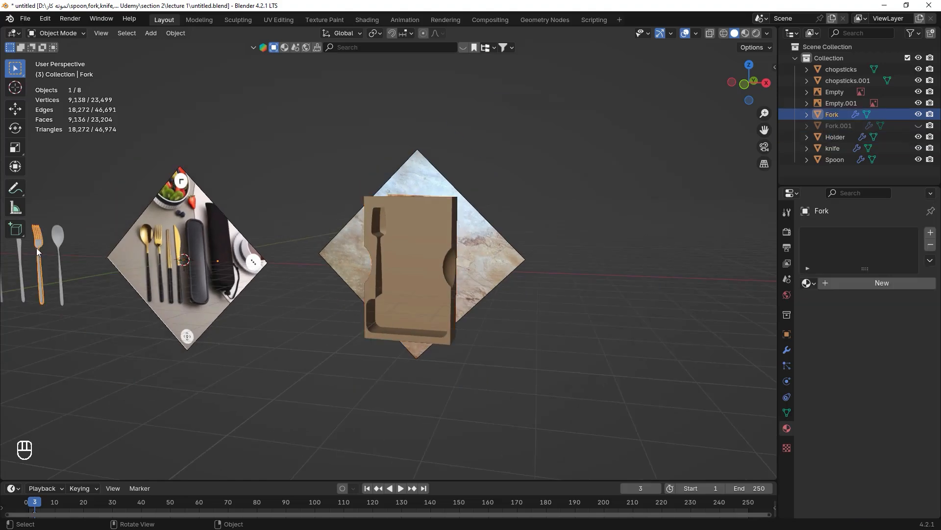
pyautogui.keyDown('shift'); pyautogui.moveTo(35, 255); pyautogui.dragTo(440, 384, button='middle'); pyautogui.keyUp('shift')
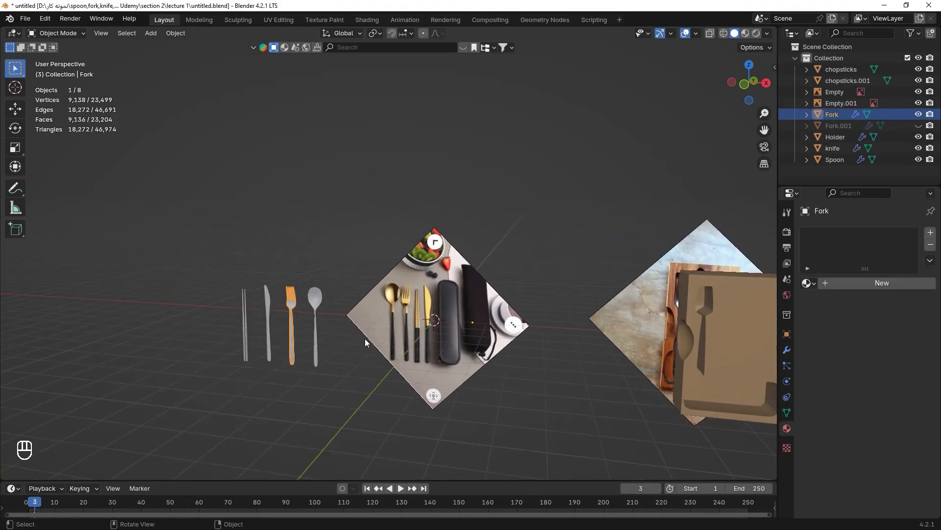
pyautogui.scroll(-2, 420, 339)
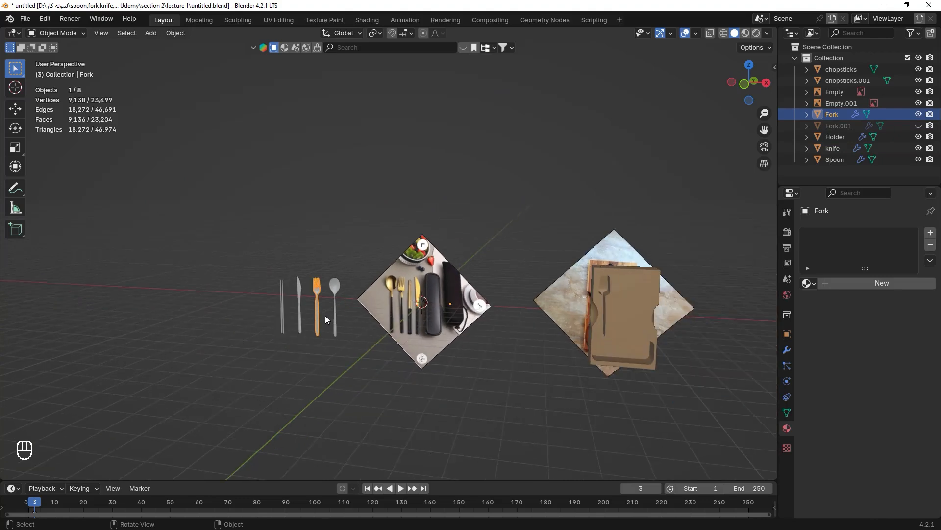
pyautogui.scroll(2, 310, 296)
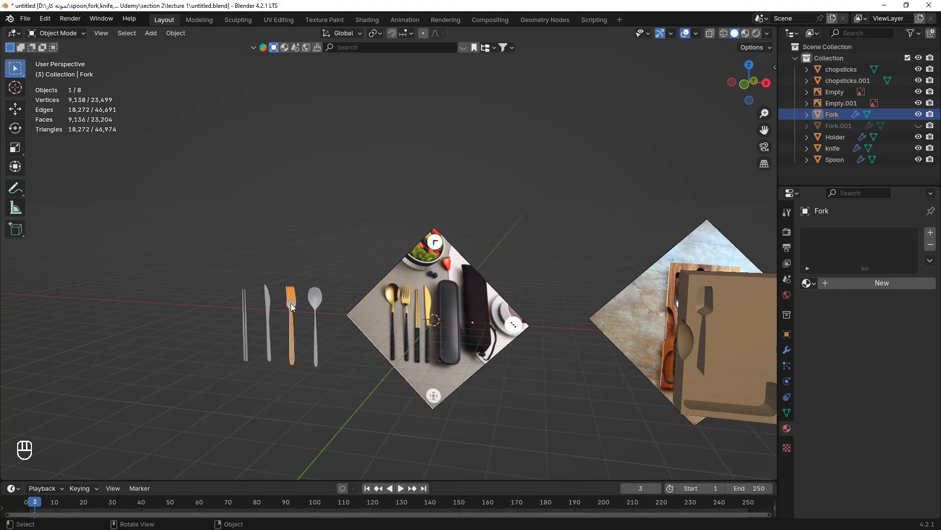
pyautogui.rightClick(290, 303)
pyautogui.moveTo(290, 303)
pyautogui.click(362, 315)
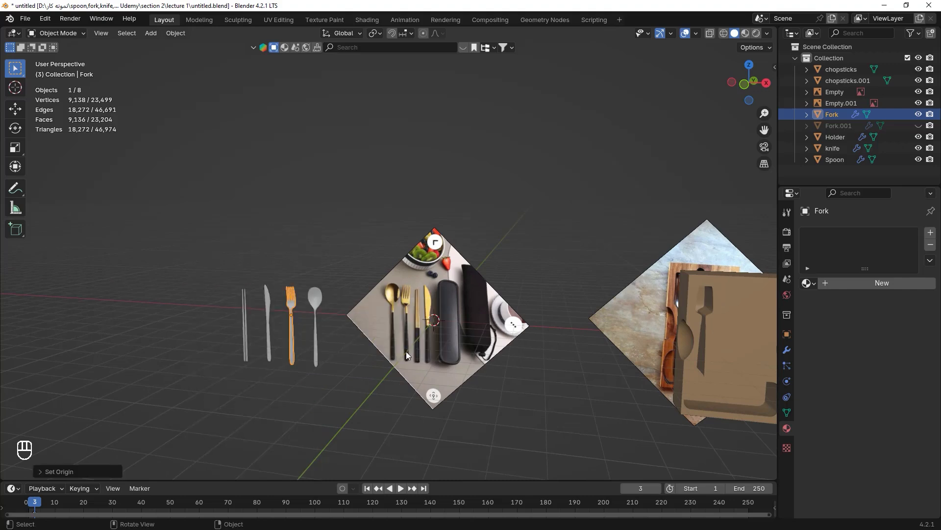
# Duplicate the Fork along the X axis to bring a copy to the fork recess in the Holder
pyautogui.press('shift')
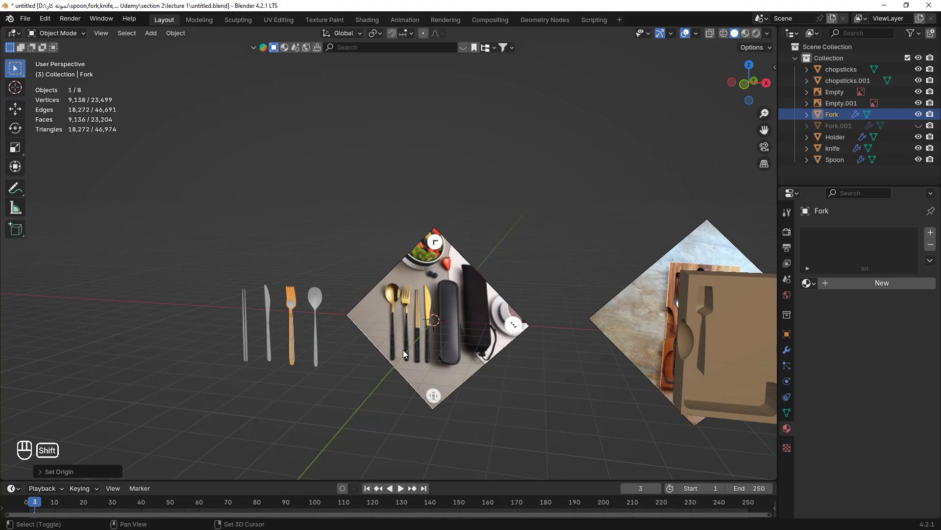
pyautogui.hotkey('shift', 'd')
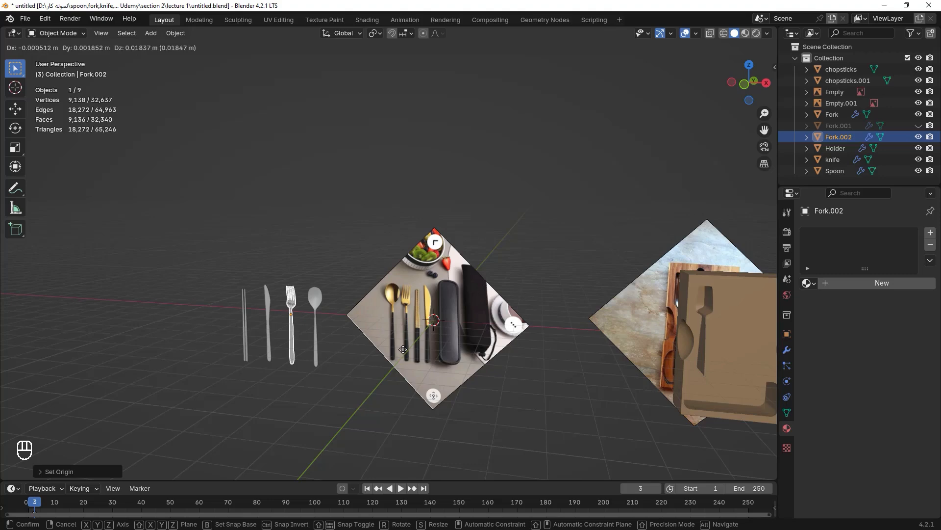
pyautogui.press('x')
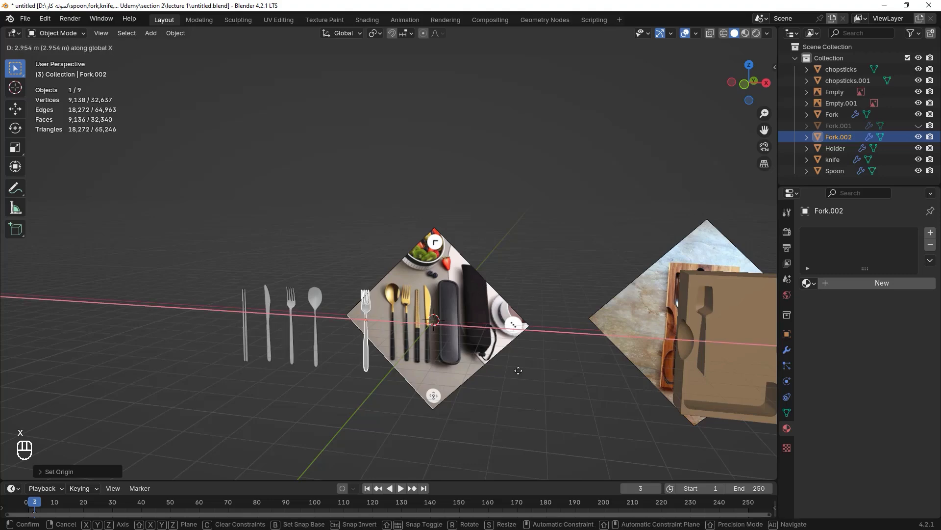
pyautogui.click(726, 318)
# Make five more duplicates of the fork, spaced along the Y axis through the depth of the recess
pyautogui.scroll(5, 571, 216)
pyautogui.moveTo(571, 216)
pyautogui.mouseDown(button='middle')
pyautogui.moveTo(563, 204)
pyautogui.moveTo(513, 195)
pyautogui.moveTo(534, 227)
pyautogui.moveTo(449, 205)
pyautogui.moveTo(469, 257)
pyautogui.moveTo(517, 259)
pyautogui.moveTo(566, 279)
pyautogui.mouseUp(button='middle')
pyautogui.hotkey('shift', 'z')
pyautogui.hotkey('shift', 'd')
pyautogui.press('y')
pyautogui.click(528, 281)
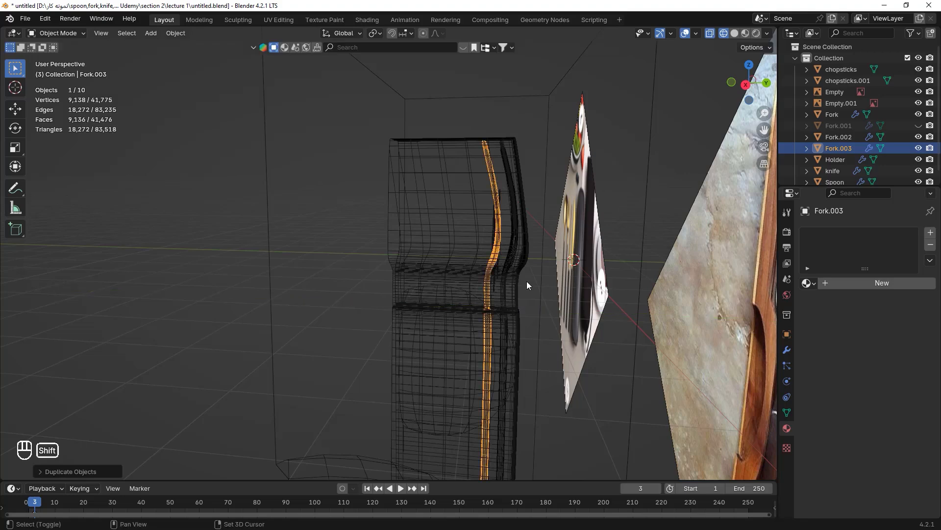
pyautogui.hotkey('shift', 'd')
pyautogui.press('y')
pyautogui.click(510, 283)
pyautogui.hotkey('shift', 'd')
pyautogui.press('y')
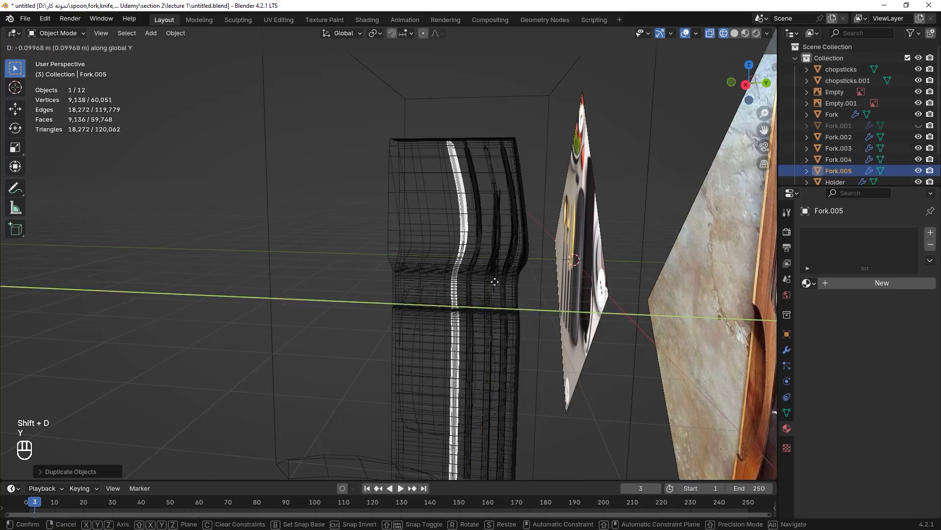
pyautogui.click(490, 277)
pyautogui.hotkey('shift', 'd')
pyautogui.press('y')
pyautogui.click(520, 287)
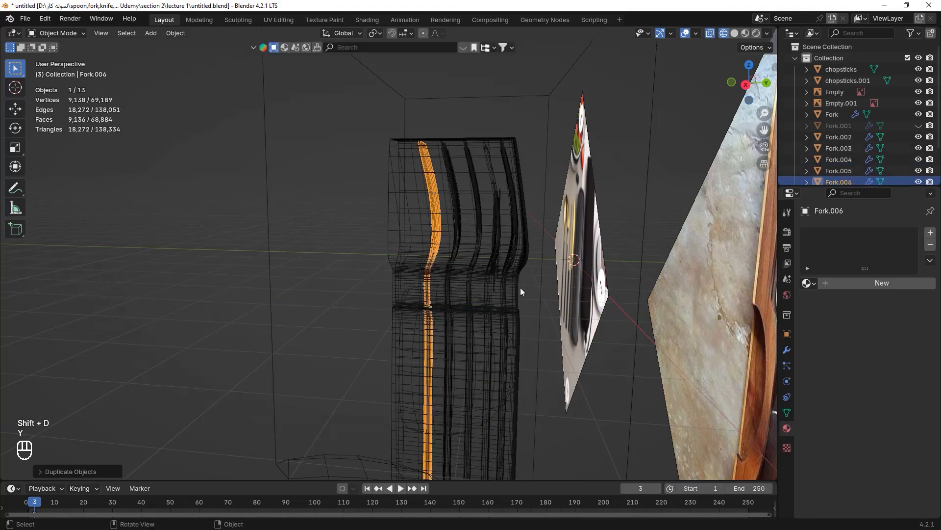
pyautogui.hotkey('shift', 'd')
pyautogui.press('y')
pyautogui.click(502, 287)
pyautogui.press('KP_3')
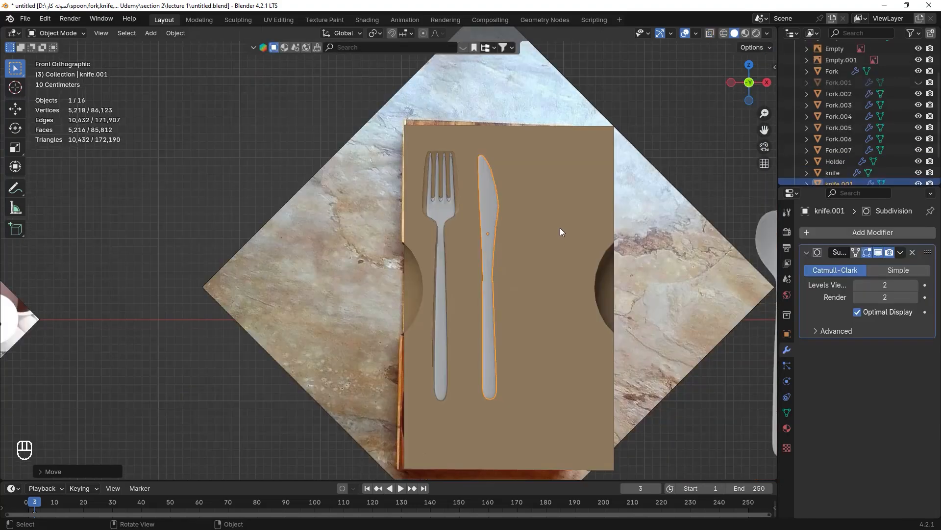
# Duplicate the knife and move the copy about 15.41 m along X onto the Holder
pyautogui.press('shift')
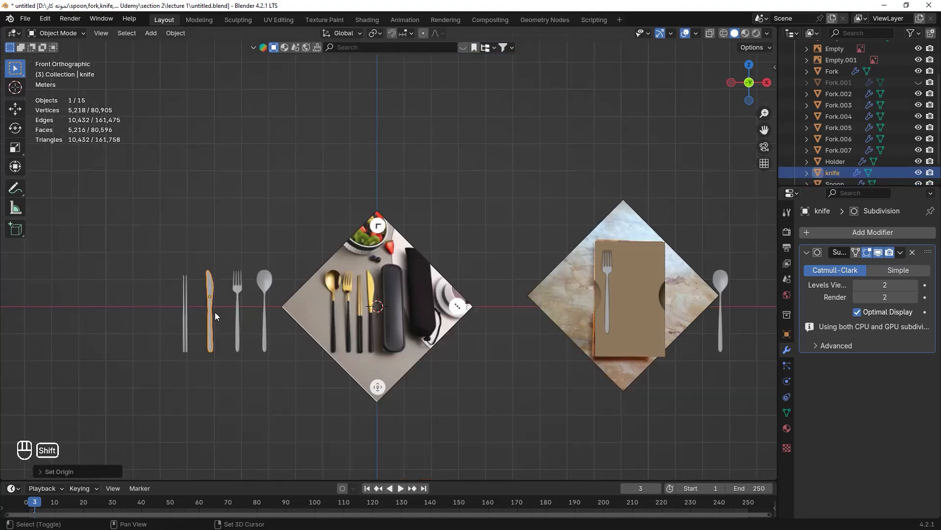
pyautogui.hotkey('shift', 'd')
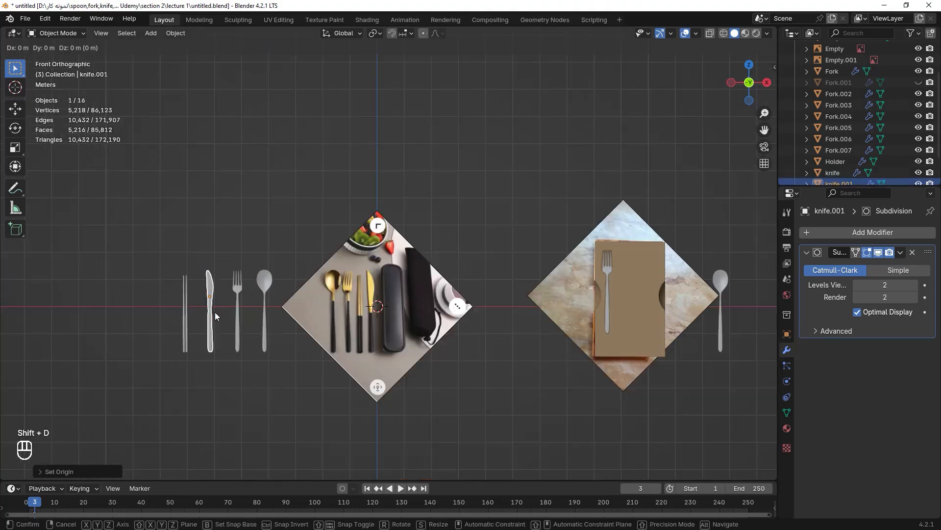
pyautogui.press('x')
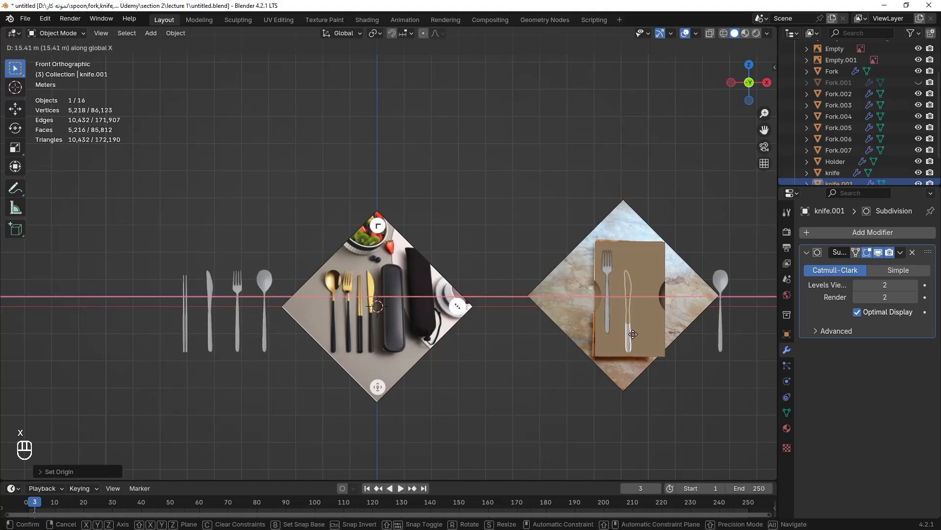
pyautogui.click(633, 334)
pyautogui.scroll(4, 652, 299)
pyautogui.keyDown('shift'); pyautogui.moveTo(623, 305); pyautogui.dragTo(353, 265, button='middle'); pyautogui.keyUp('shift')
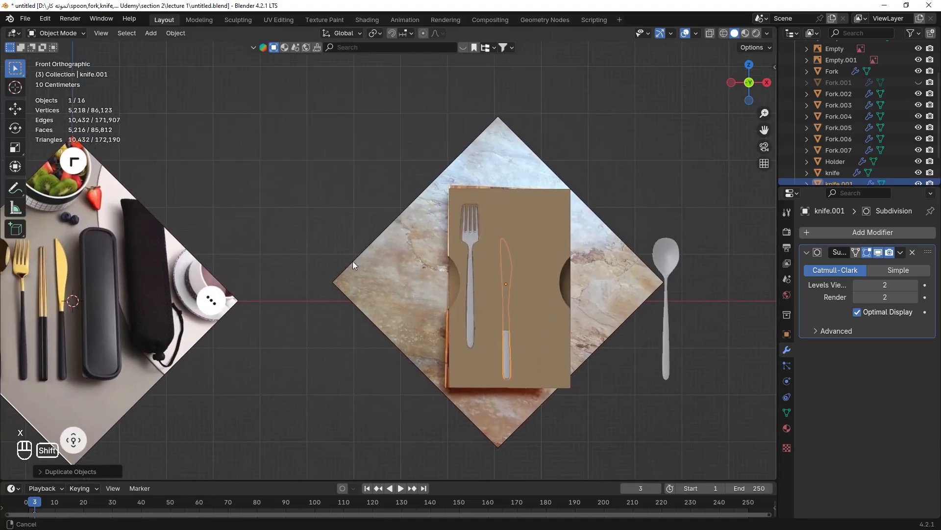
pyautogui.scroll(2, 537, 307)
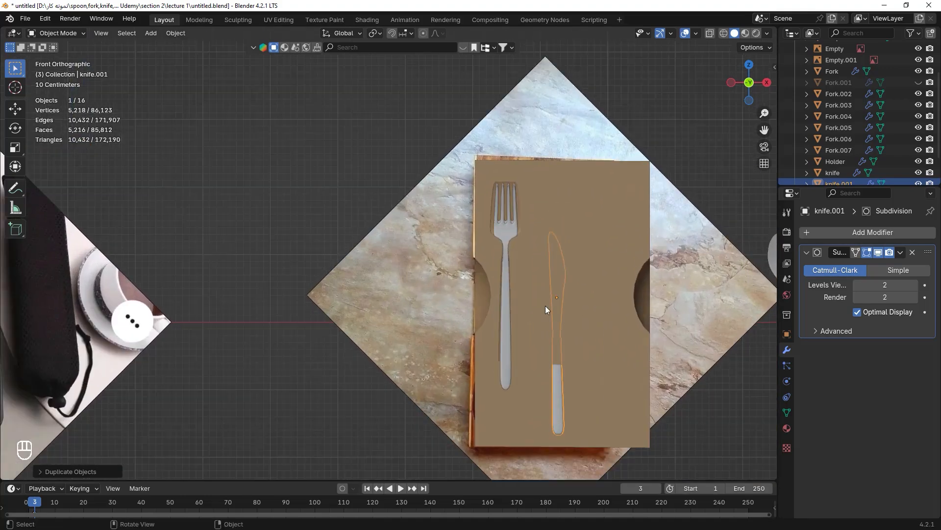
# Move the knife duplicate along Y in front of the Holder and raise it about 0.7 m beside the fork
pyautogui.press('g')
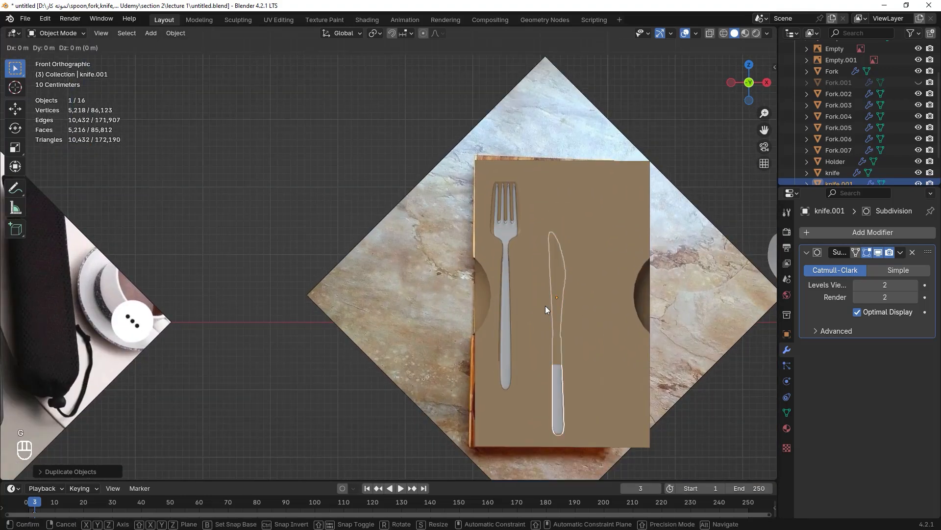
pyautogui.press('y')
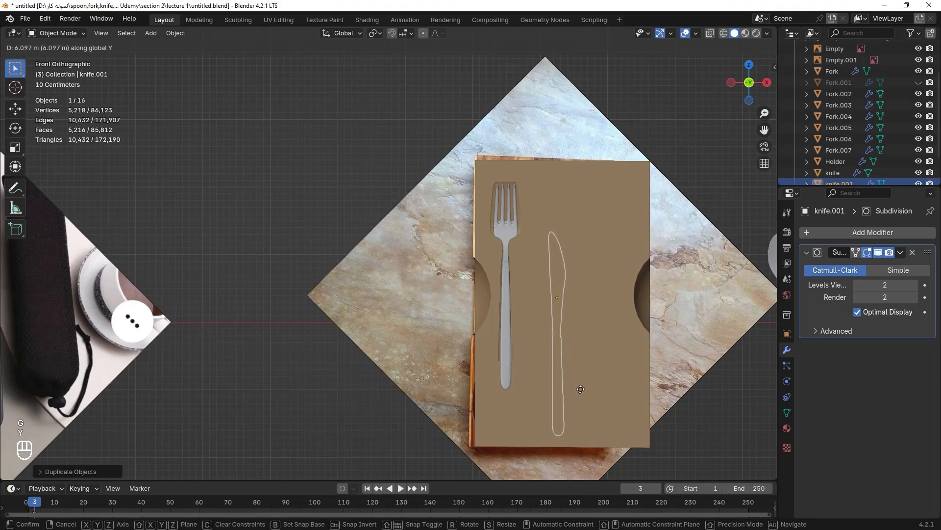
pyautogui.click(581, 389)
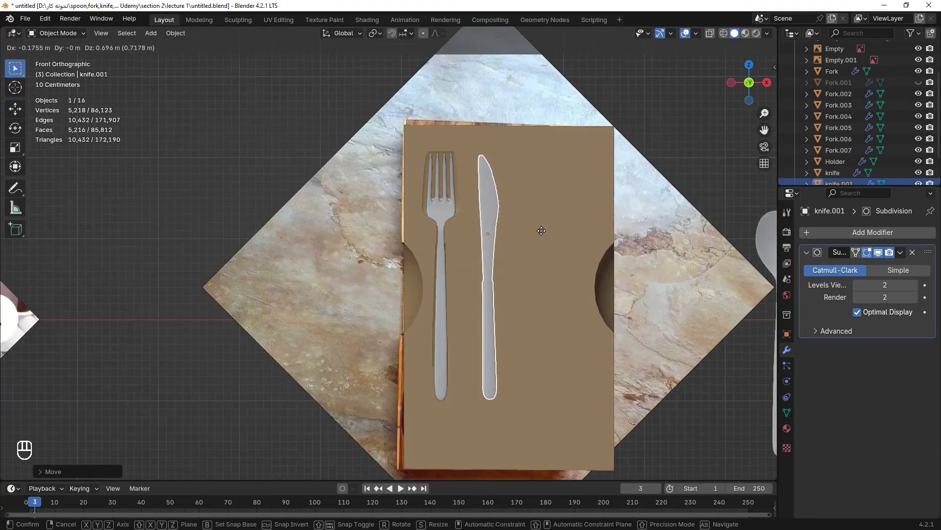
pyautogui.click(540, 230)
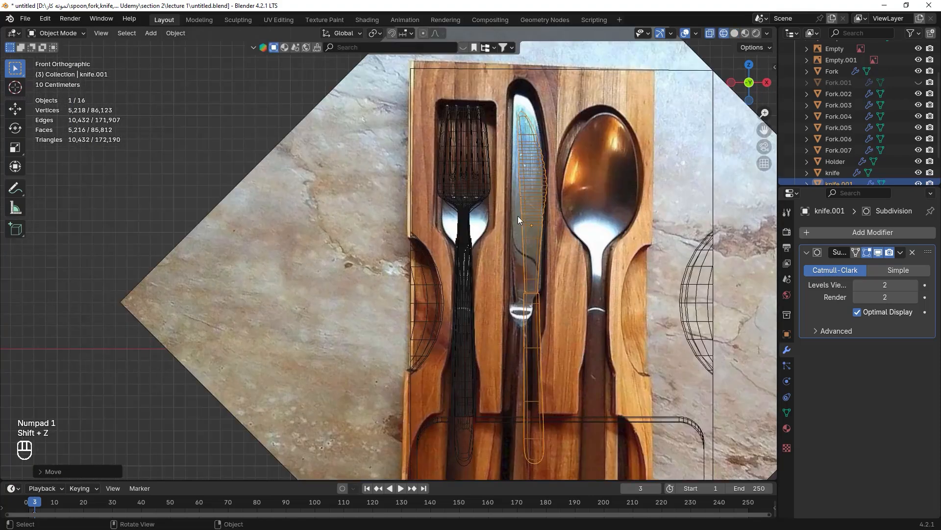
pyautogui.keyDown('shift'); pyautogui.moveTo(510, 216); pyautogui.dragTo(464, 177, button='middle'); pyautogui.keyUp('shift')
pyautogui.scroll(-2, 496, 246)
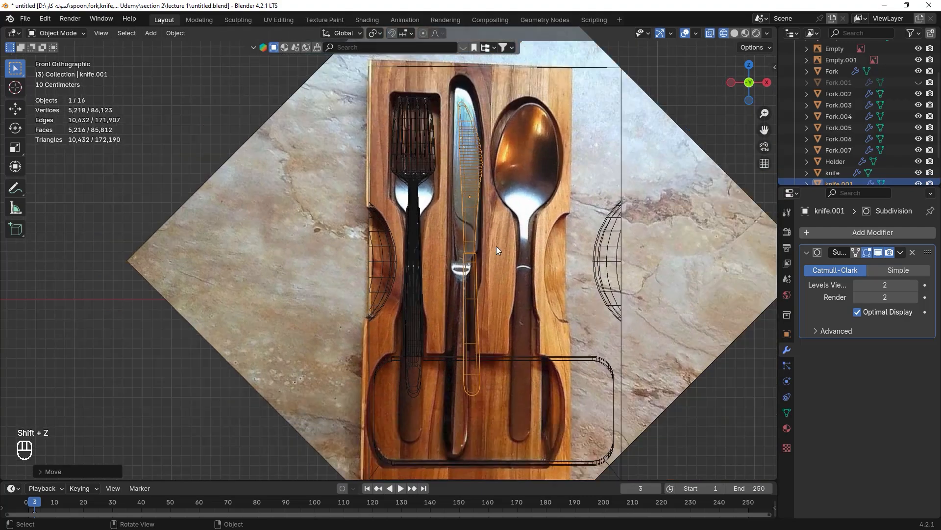
pyautogui.press('g')
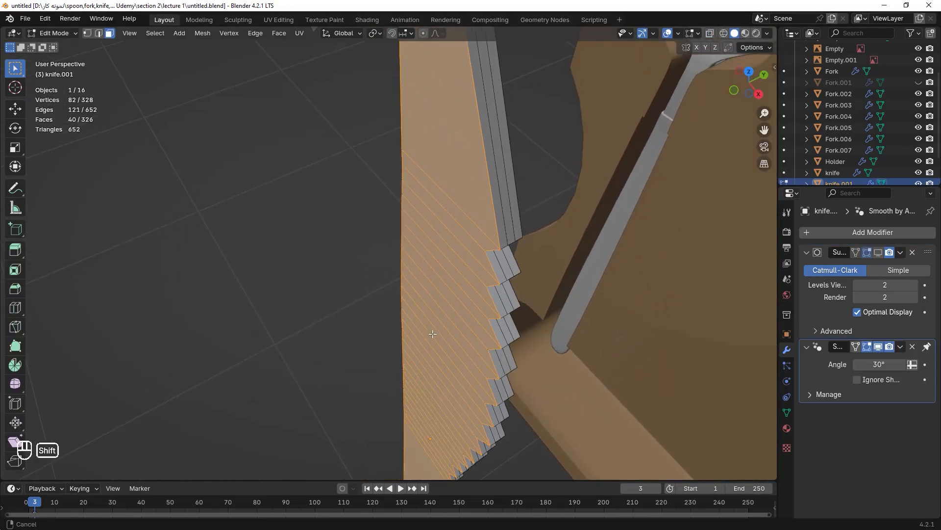
# Thicken the knife duplicate by moving its selected front faces about 0.4 m along negative Y
pyautogui.moveTo(422, 255); pyautogui.dragTo(368, 215, button='middle')
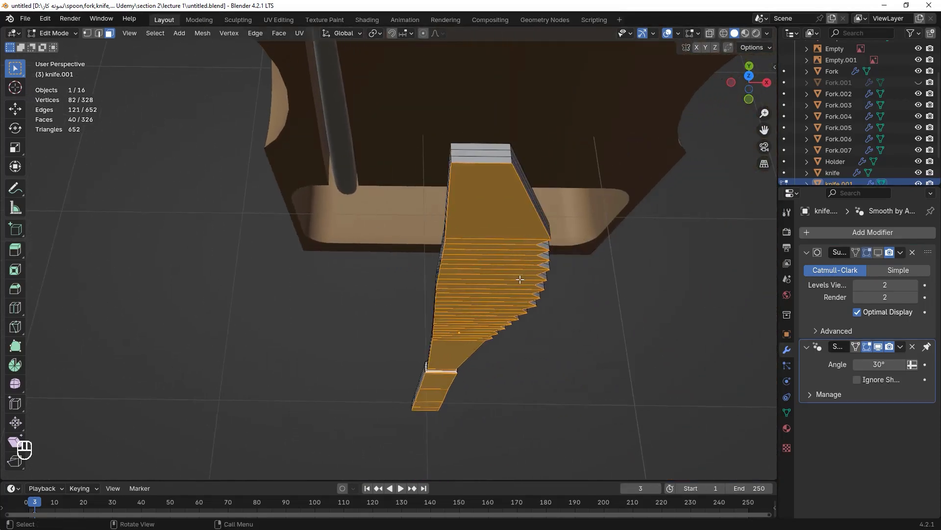
pyautogui.moveTo(521, 279); pyautogui.dragTo(517, 248, button='middle')
pyautogui.moveTo(546, 308); pyautogui.dragTo(396, 210, button='middle')
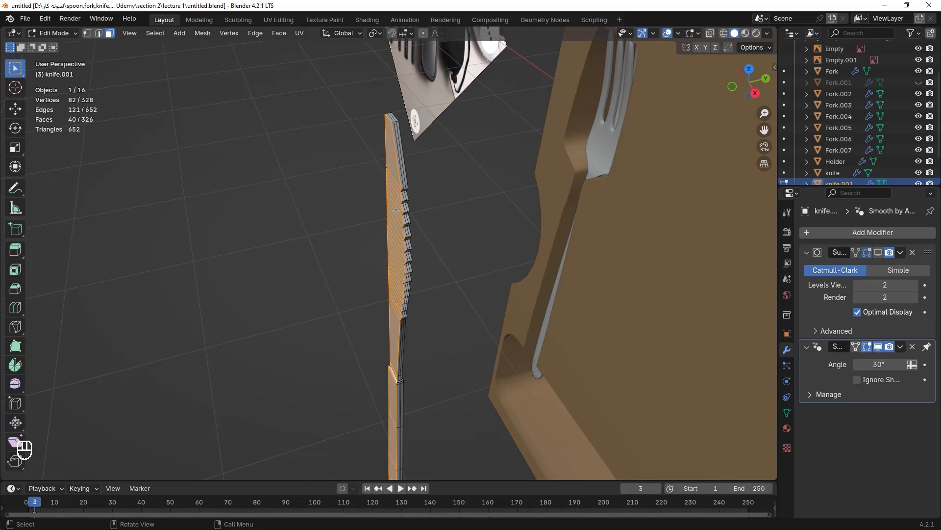
pyautogui.press('g')
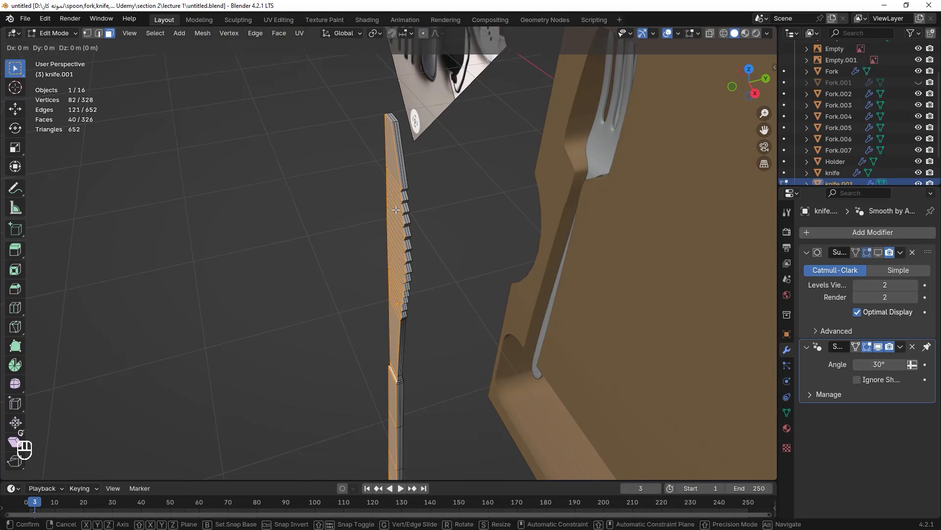
pyautogui.press('y')
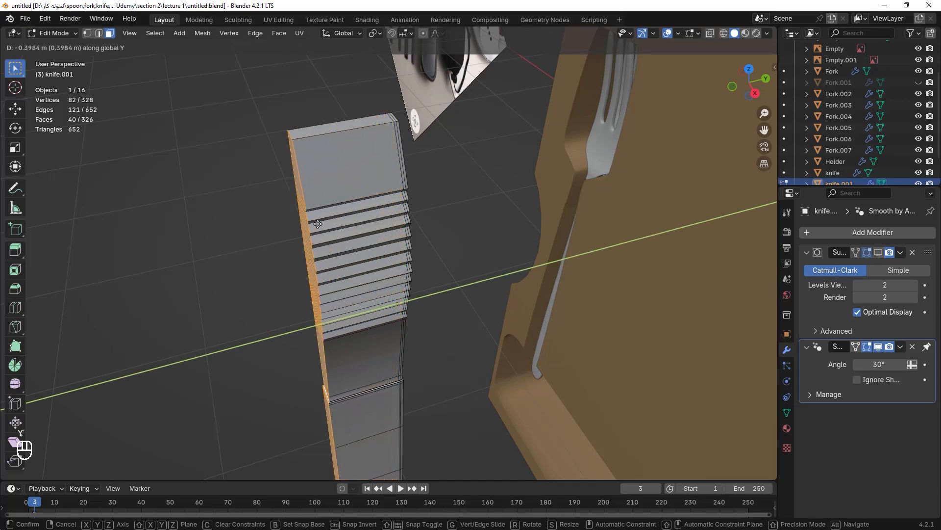
pyautogui.click(321, 225)
pyautogui.moveTo(351, 179); pyautogui.dragTo(352, 166, button='middle')
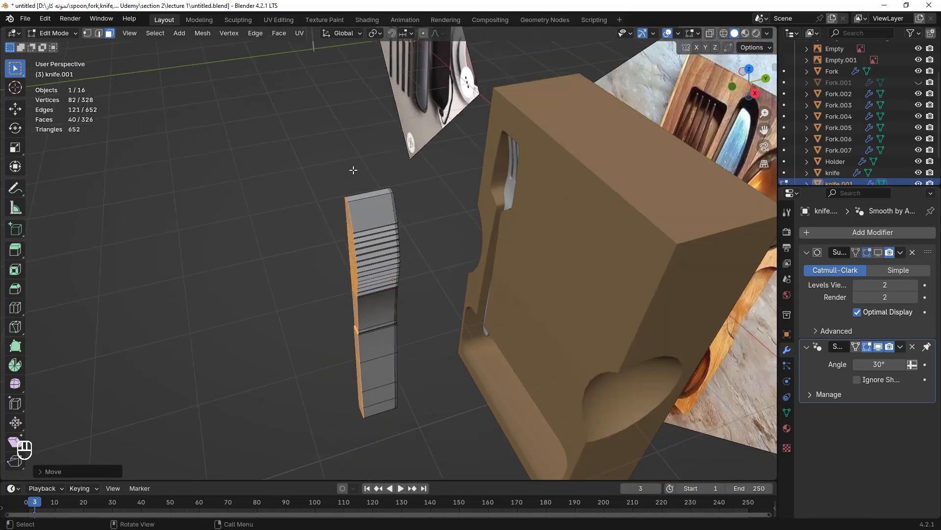
# Move the knife duplicate's whole mesh about 2.14 m along Y into the Holder
pyautogui.press('KP_3')
pyautogui.press('a')
pyautogui.hotkey('shift', 'z')
pyautogui.press('g')
pyautogui.press('y')
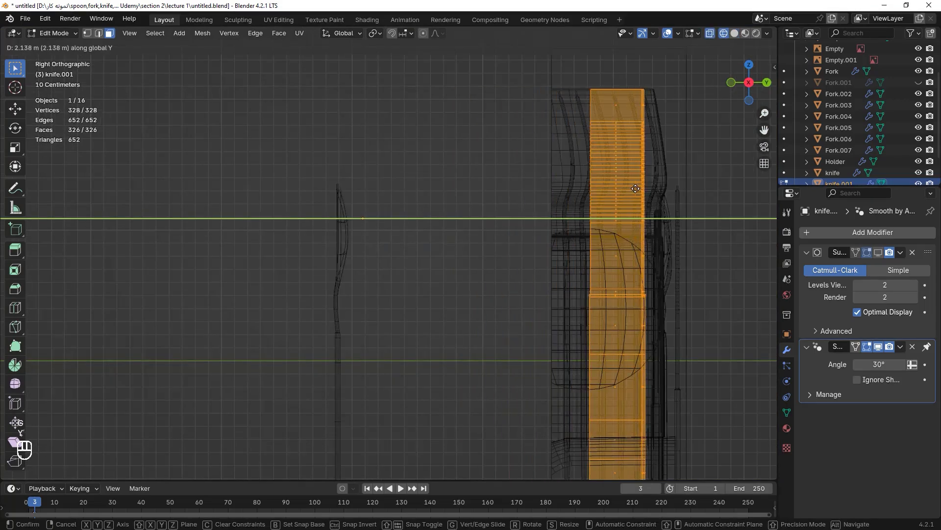
# Add two loop cuts through the thickness of the knife cutter and slide them toward its front face
pyautogui.hotkey('ctrl', 'z')
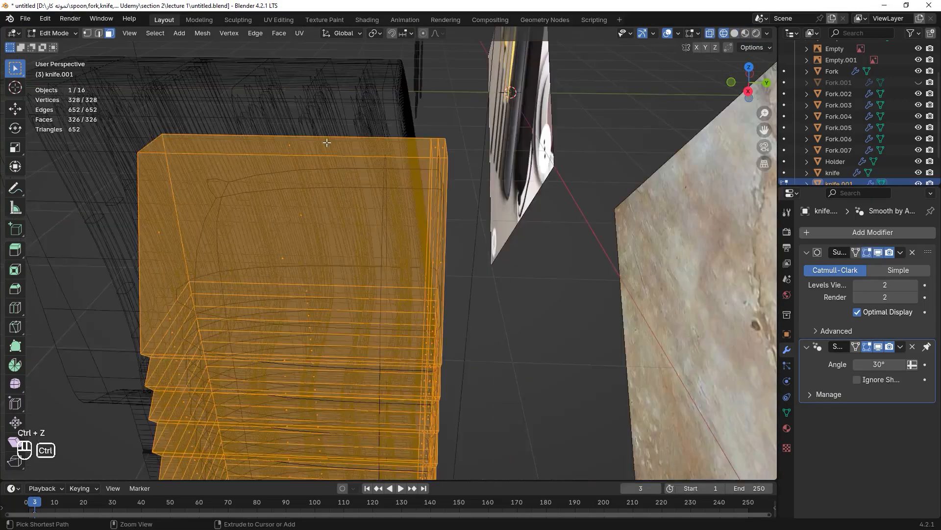
pyautogui.hotkey('ctrl', 'r')
pyautogui.scroll(1, 327, 143)
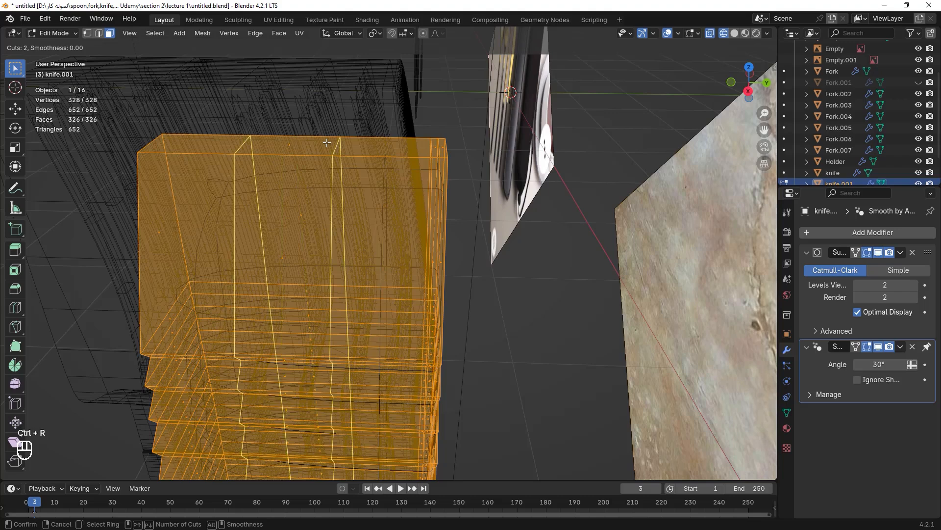
pyautogui.click(327, 143)
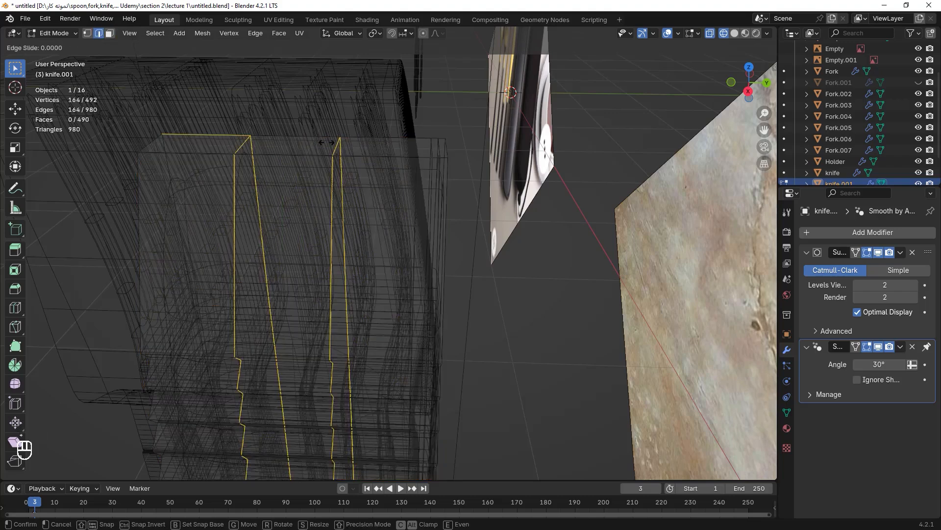
pyautogui.press('g')
pyautogui.press('g')
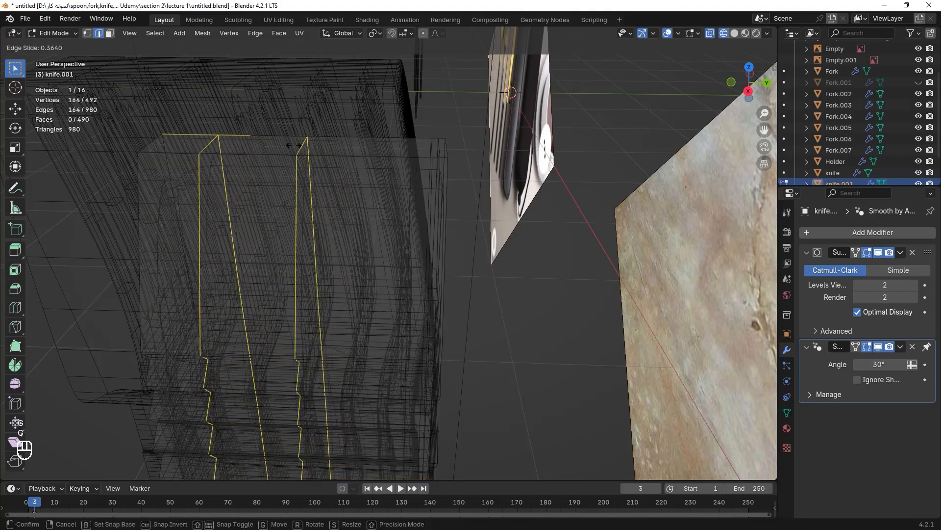
pyautogui.click(244, 147)
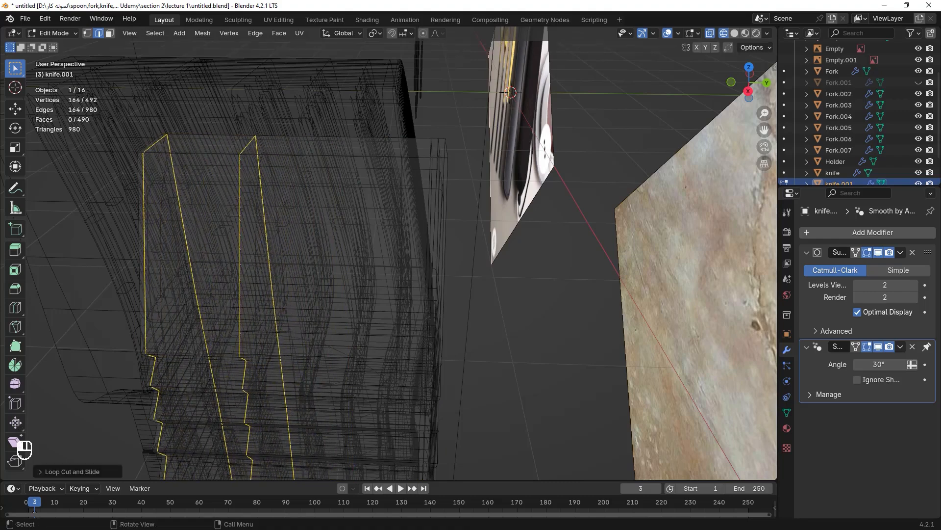
# Select the rear of the two new edge loops on the knife cutter and slide it along the cutter's thickness
pyautogui.keyDown('alt'); pyautogui.click(247, 146); pyautogui.keyUp('alt')
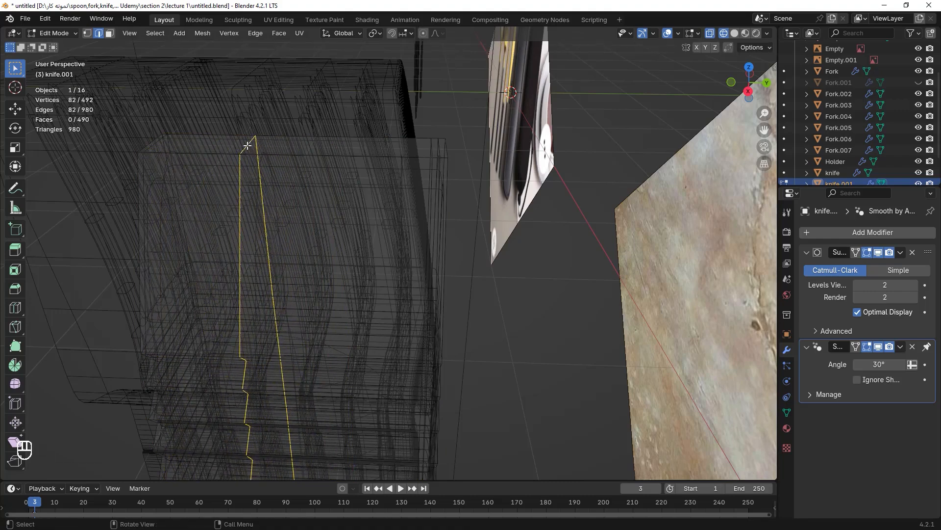
pyautogui.press('g')
pyautogui.press('g')
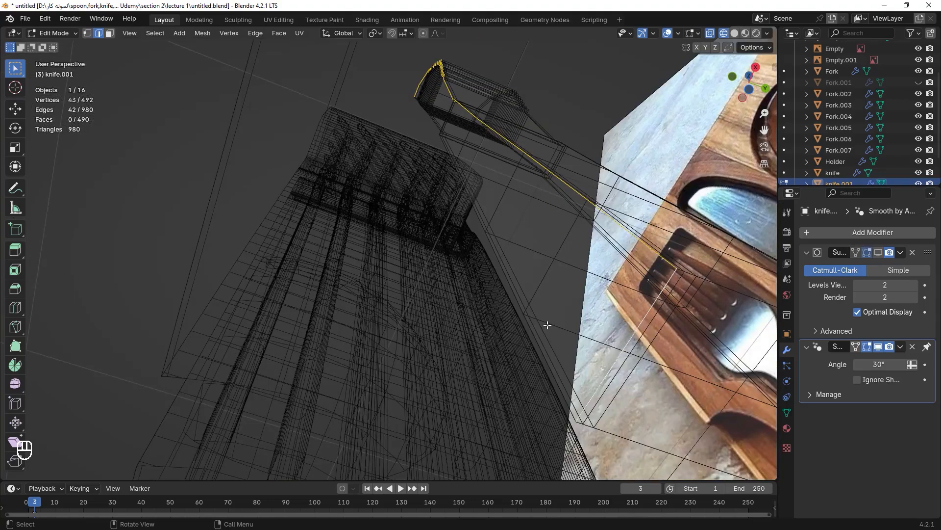
# Select the knife cutter's complete front outline loop and move it along negative Y past the Holder's front face
pyautogui.moveTo(545, 322); pyautogui.dragTo(547, 319, button='middle')
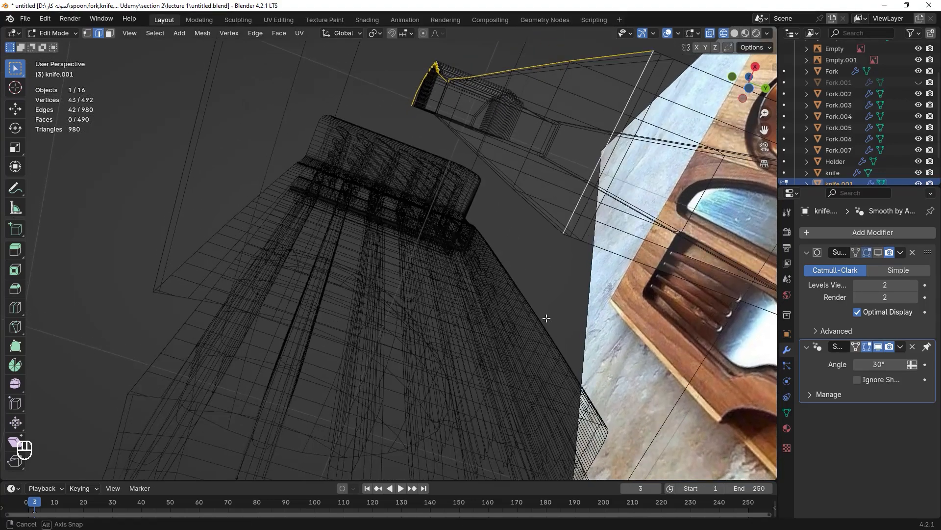
pyautogui.keyDown('alt'); pyautogui.keyDown('shift'); pyautogui.click(559, 230); pyautogui.keyUp('shift'); pyautogui.keyUp('alt')
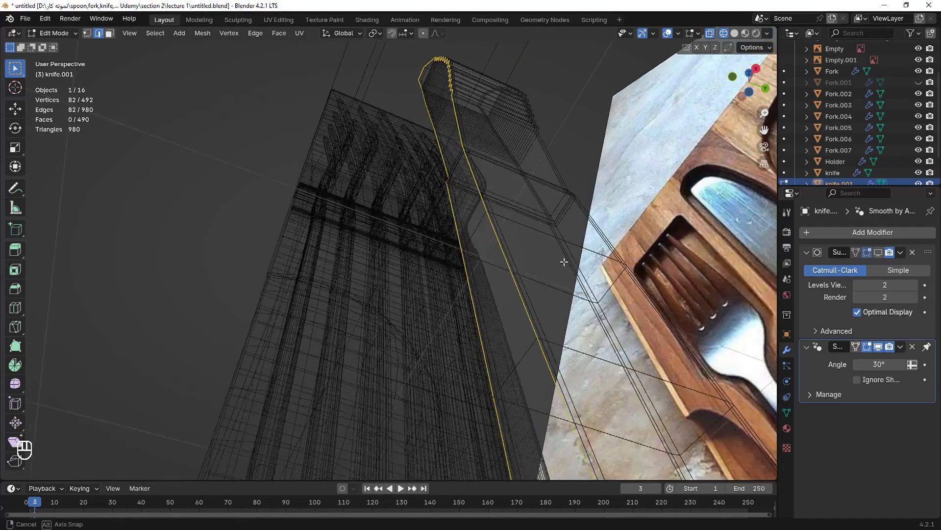
pyautogui.press('g')
pyautogui.press('y')
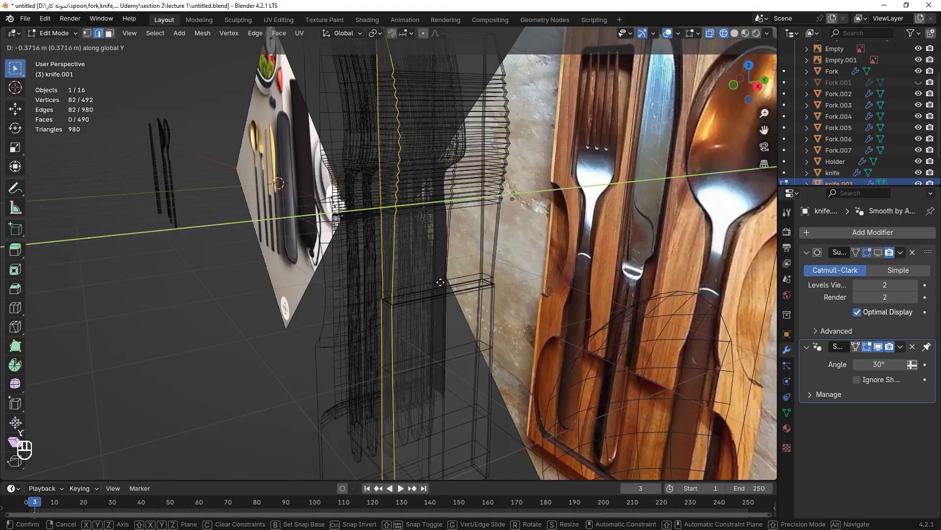
pyautogui.click(402, 289)
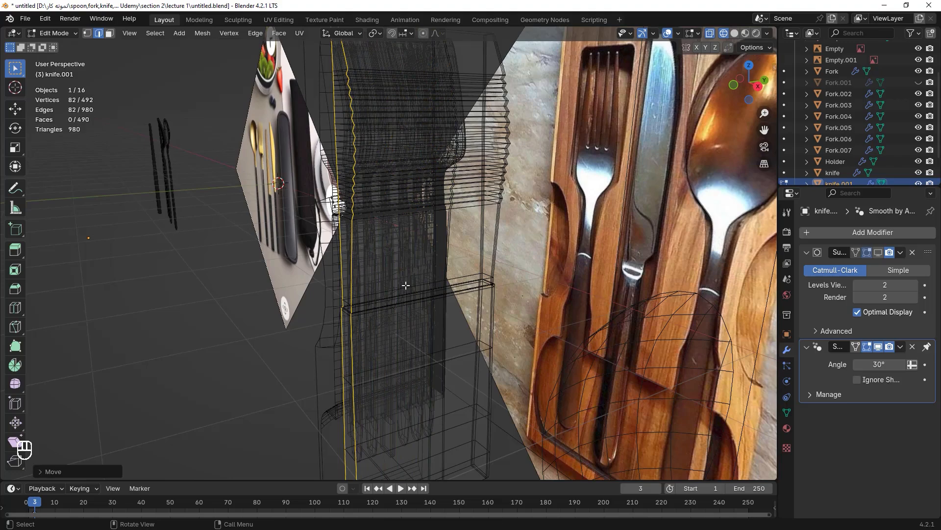
# Widen the knife cutter's whole mesh along X by a factor of about 1.16 to suit the reference recess
pyautogui.press('KP_3')
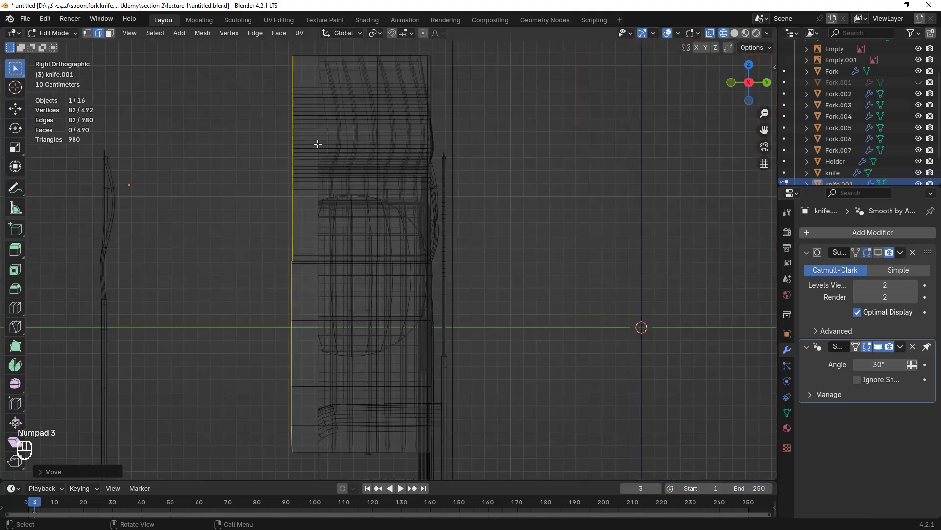
pyautogui.scroll(2, 316, 137)
pyautogui.keyDown('shift'); pyautogui.moveTo(315, 134); pyautogui.dragTo(338, 187, button='middle'); pyautogui.keyUp('shift')
pyautogui.press('KP_1')
pyautogui.scroll(2, 482, 242)
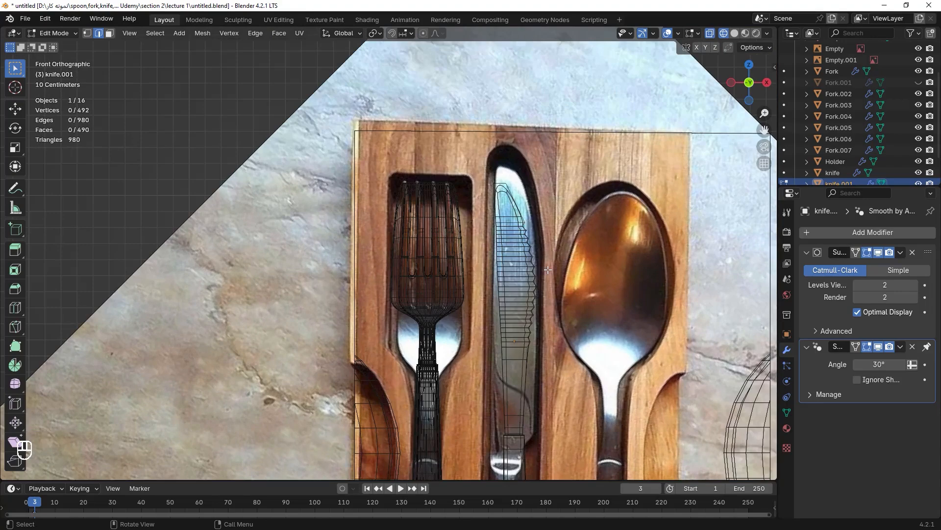
pyautogui.press('a')
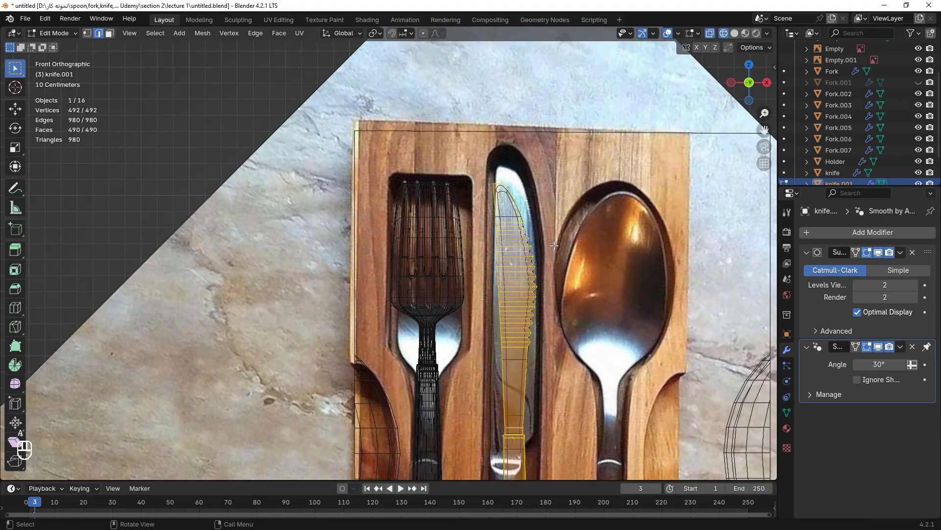
pyautogui.press('s')
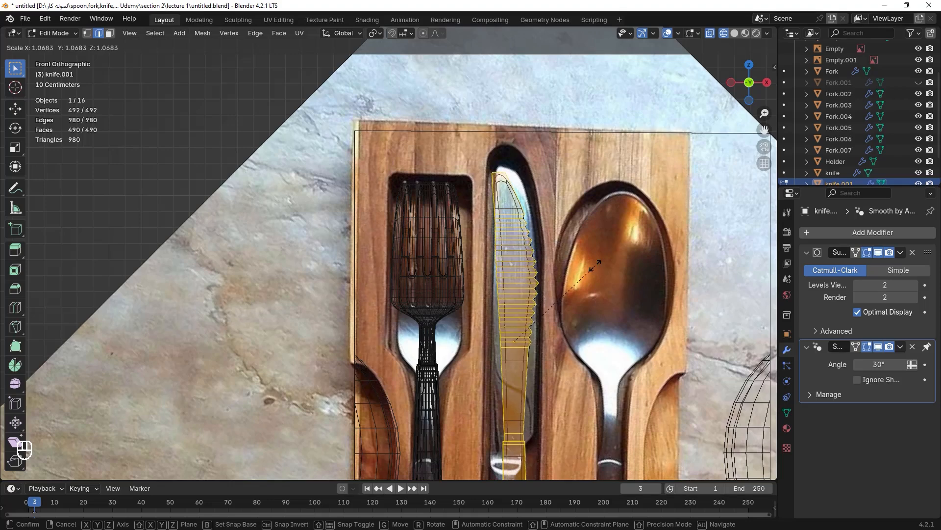
pyautogui.press('x')
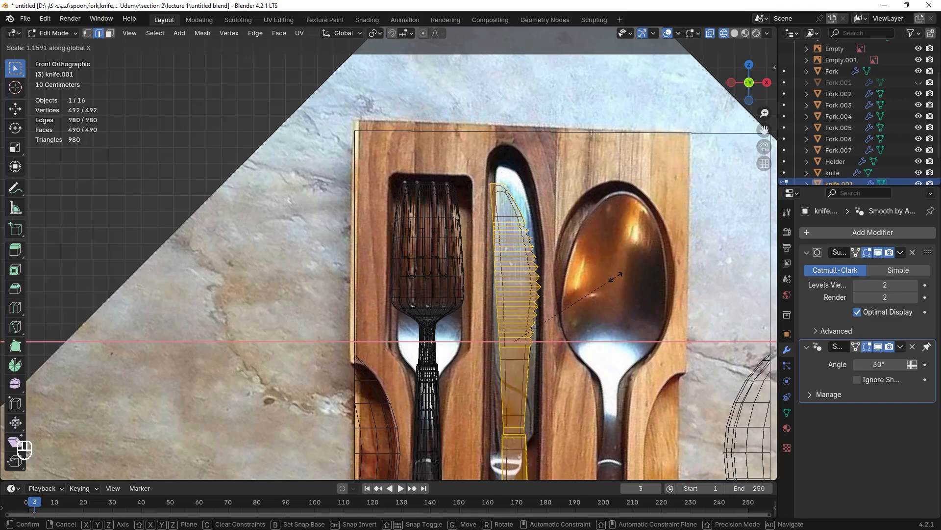
pyautogui.scroll(-3, 617, 276)
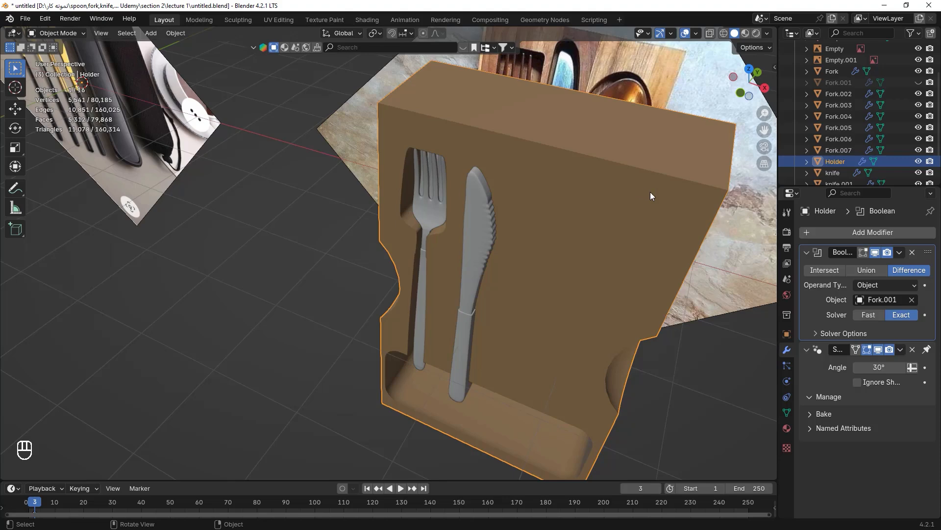
# Add a second Boolean modifier in Difference mode to the Holder with knife.001 as its object, and hide that cutter
pyautogui.click(860, 234)
pyautogui.moveTo(860, 234)
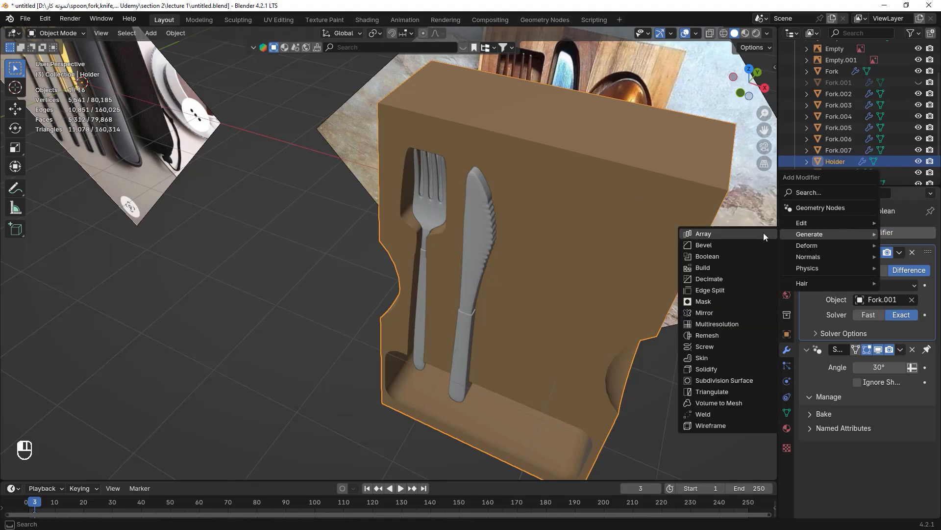
pyautogui.click(727, 252)
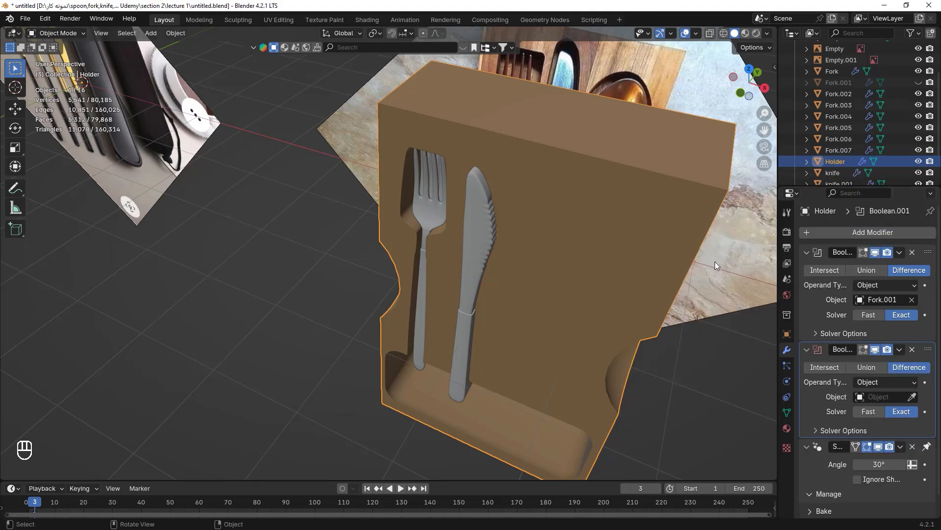
pyautogui.click(912, 396)
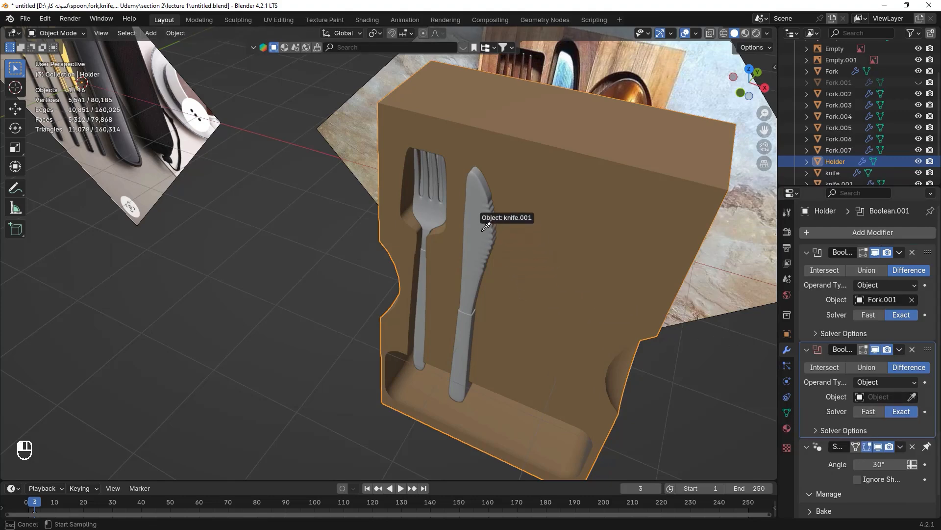
pyautogui.click(486, 227)
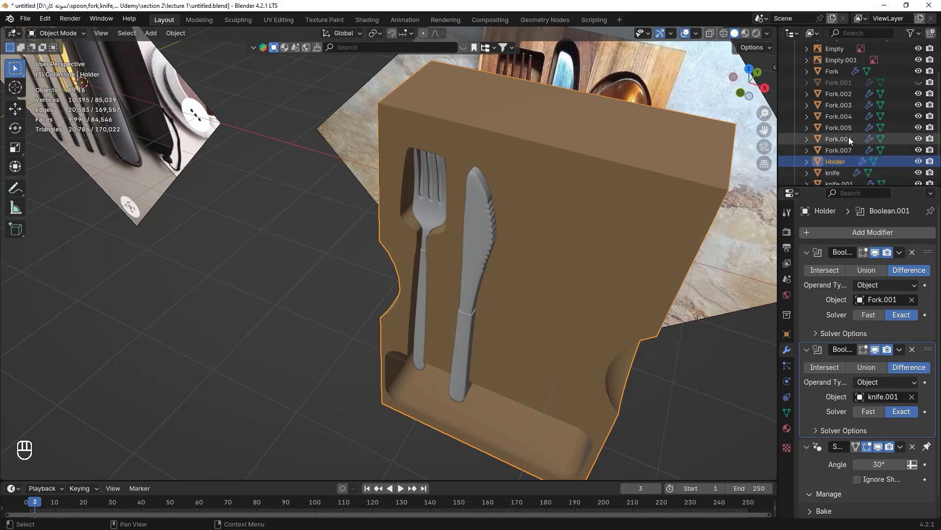
pyautogui.scroll(-2, 849, 137)
pyautogui.click(919, 163)
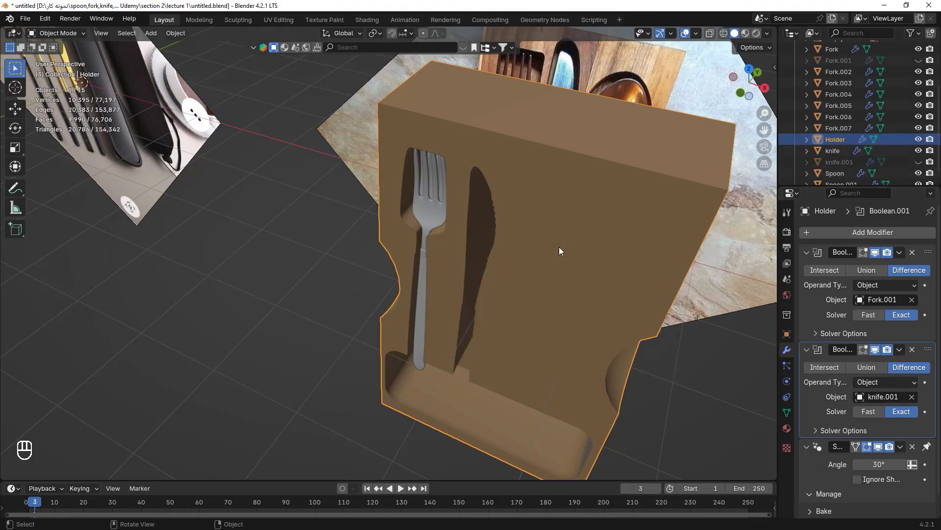
# Examine how the knife duplicate sits in the Holder's recess and compare its outline with the reference photo in front view
pyautogui.moveTo(559, 246); pyautogui.dragTo(596, 211, button='middle')
pyautogui.scroll(5, 555, 154)
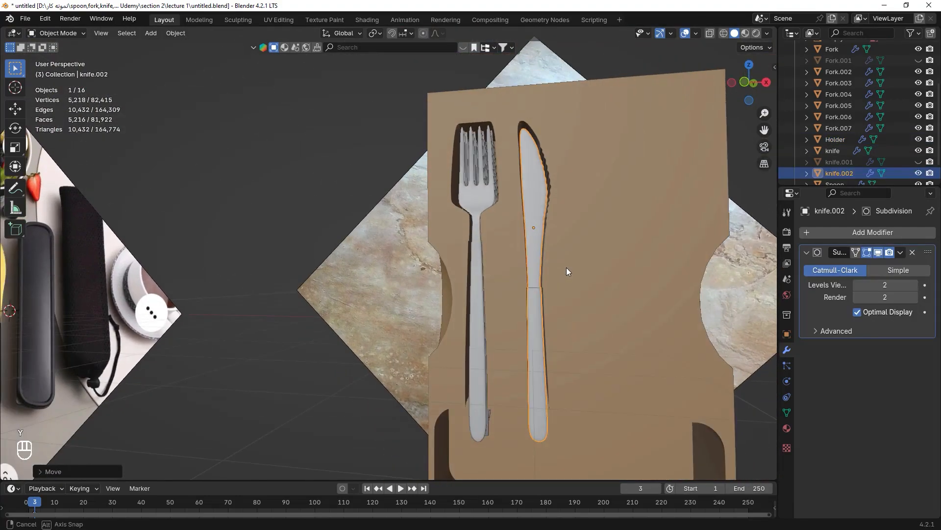
pyautogui.scroll(6, 549, 146)
pyautogui.press('KP_1')
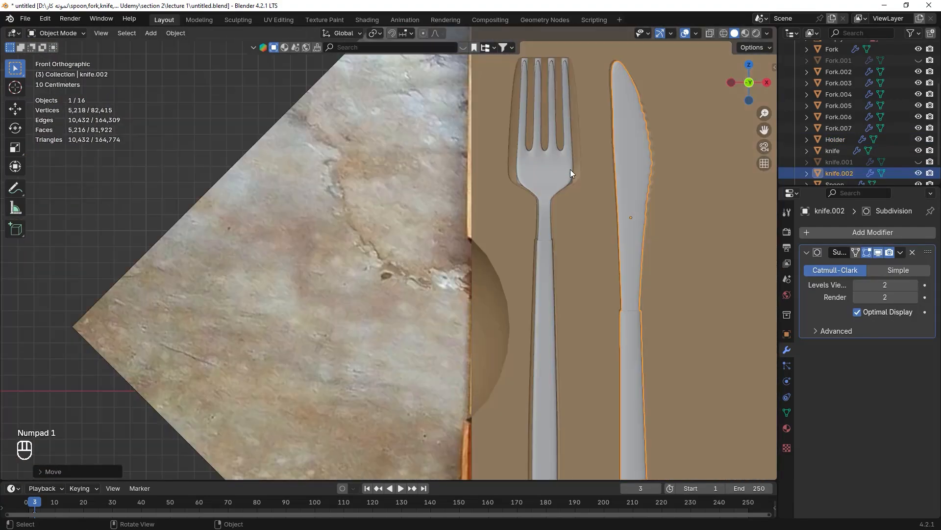
pyautogui.hotkey('shift', 'z')
pyautogui.moveTo(662, 163); pyautogui.dragTo(617, 236, button='middle')
pyautogui.hotkey('shift', 'z')
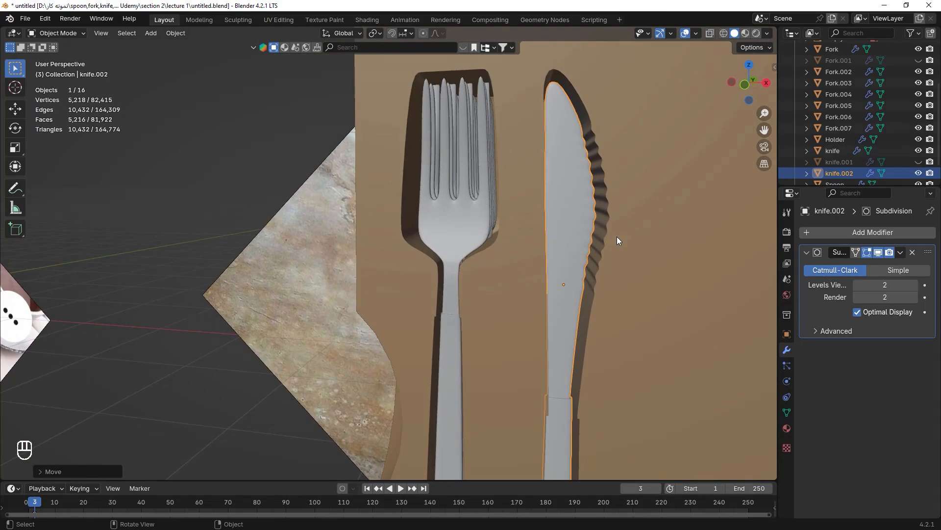
pyautogui.press('KP_1')
pyautogui.hotkey('shift', 'z')
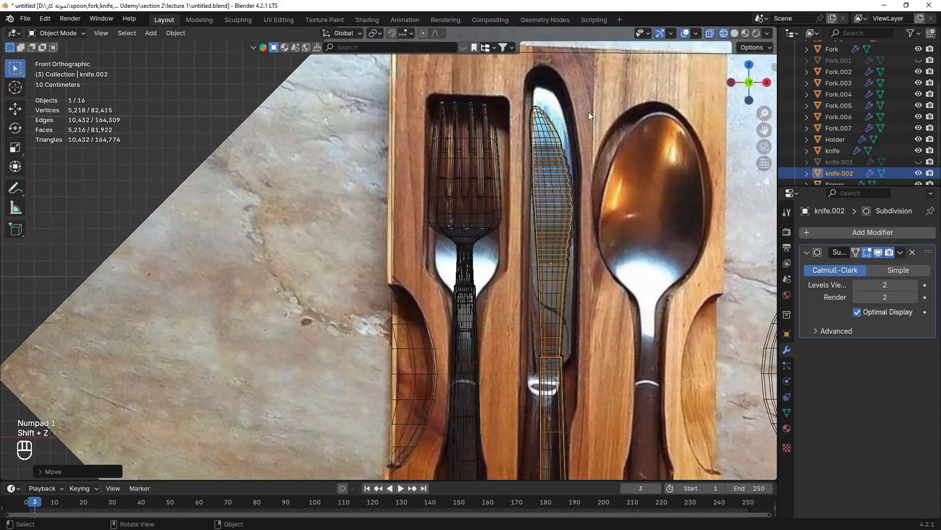
pyautogui.scroll(2, 588, 112)
pyautogui.keyDown('shift'); pyautogui.moveTo(589, 112); pyautogui.dragTo(517, 194, button='middle'); pyautogui.keyUp('shift')
pyautogui.keyDown('shift'); pyautogui.moveTo(587, 112); pyautogui.dragTo(508, 187, button='middle'); pyautogui.keyUp('shift')
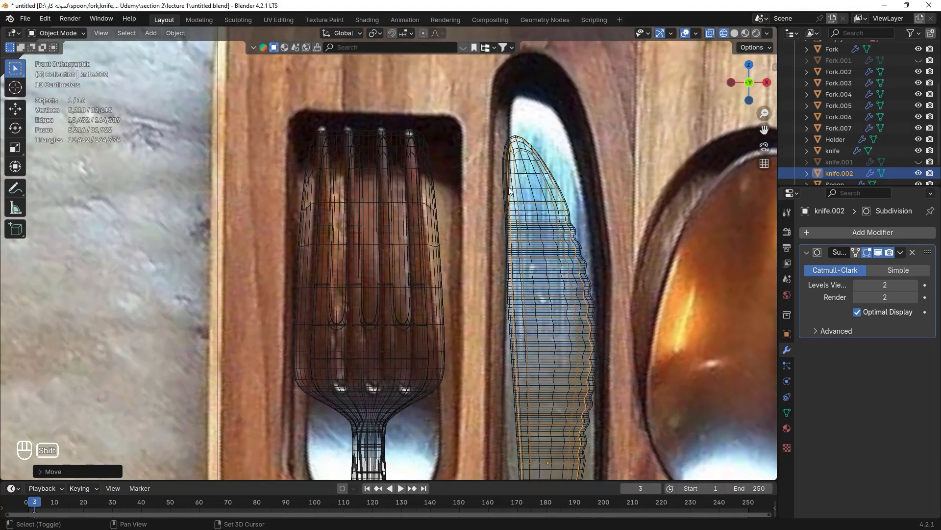
pyautogui.hotkey('shift', 'z')
pyautogui.moveTo(536, 160)
pyautogui.mouseDown(button='middle')
pyautogui.moveTo(559, 150)
pyautogui.moveTo(542, 158)
pyautogui.mouseUp(button='middle')
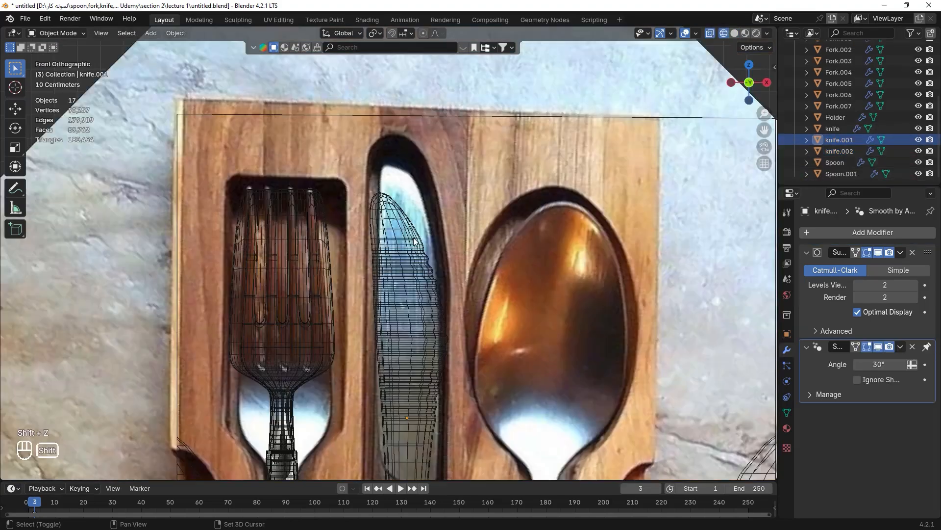
# Select knife.001's tip vertices and the first vertices on its serrated edge, and move them about 0.04 m along X
pyautogui.scroll(2, 415, 240)
pyautogui.press('Tab')
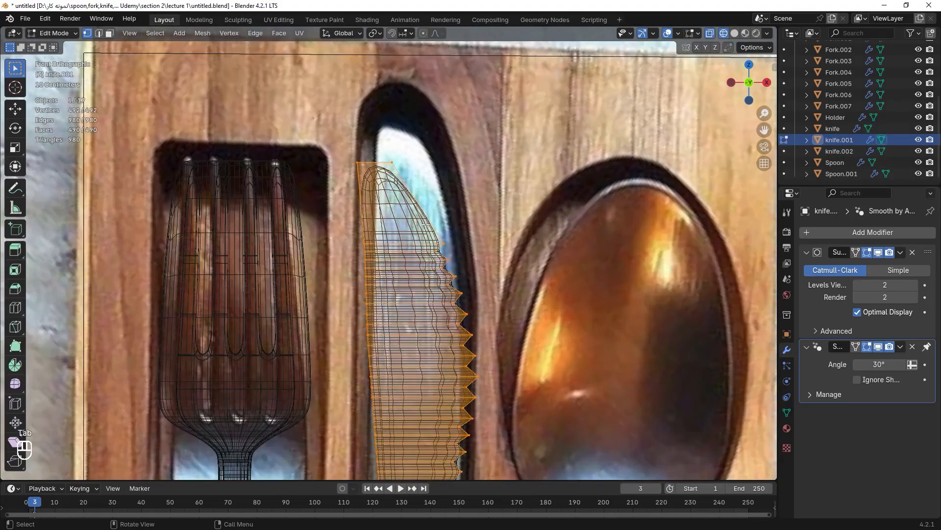
pyautogui.scroll(1, 456, 241)
pyautogui.click(98, 49)
pyautogui.moveTo(368, 111); pyautogui.dragTo(430, 176)
pyautogui.keyDown('shift'); pyautogui.moveTo(461, 253); pyautogui.dragTo(388, 248); pyautogui.keyUp('shift')
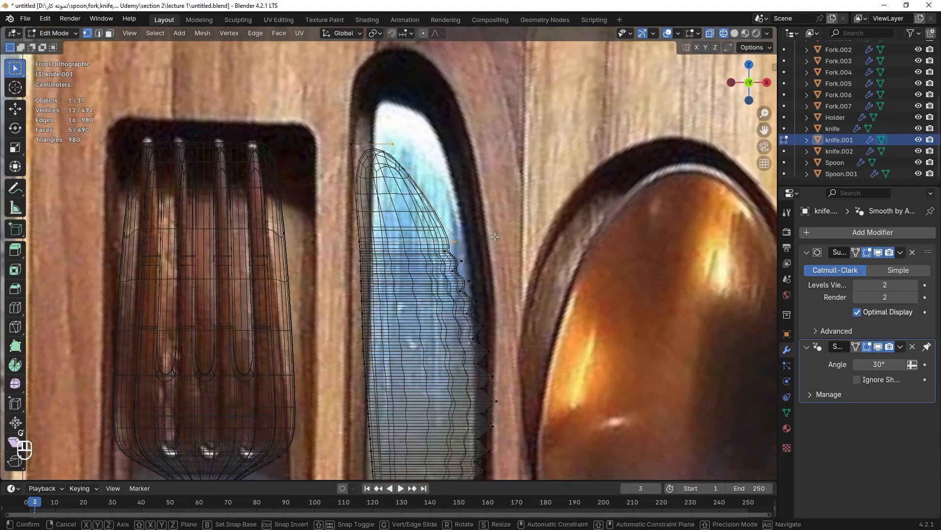
pyautogui.press('g')
pyautogui.press('x')
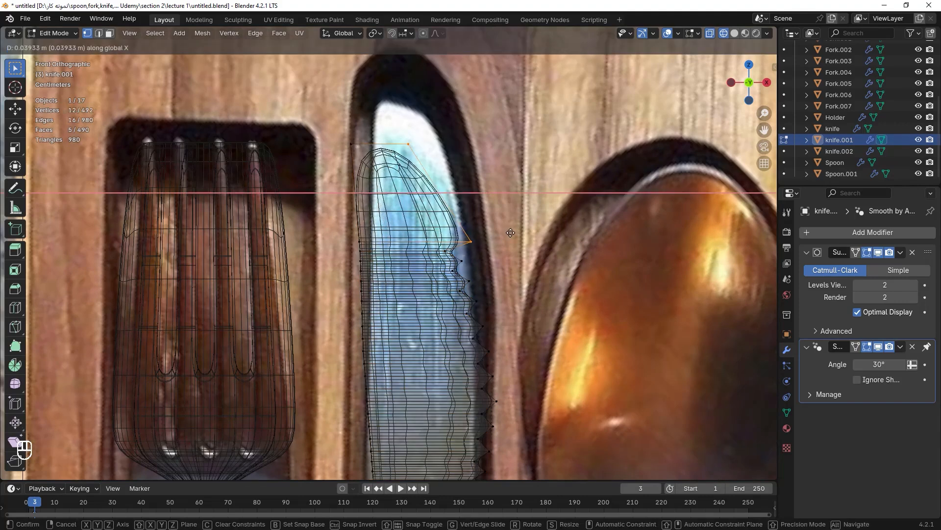
pyautogui.click(511, 233)
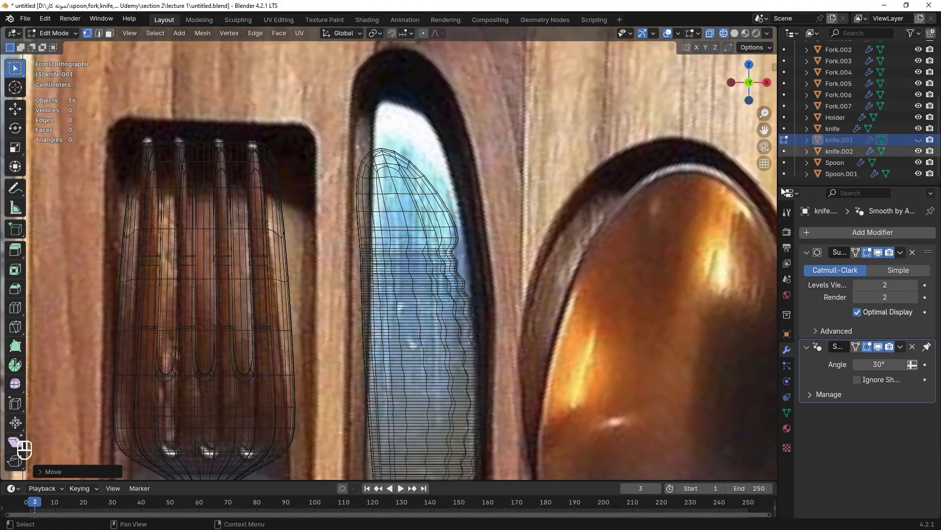
# Raise the selected tip vertices of knife.001 slightly along Z to lengthen the recess above the blade
pyautogui.press('g')
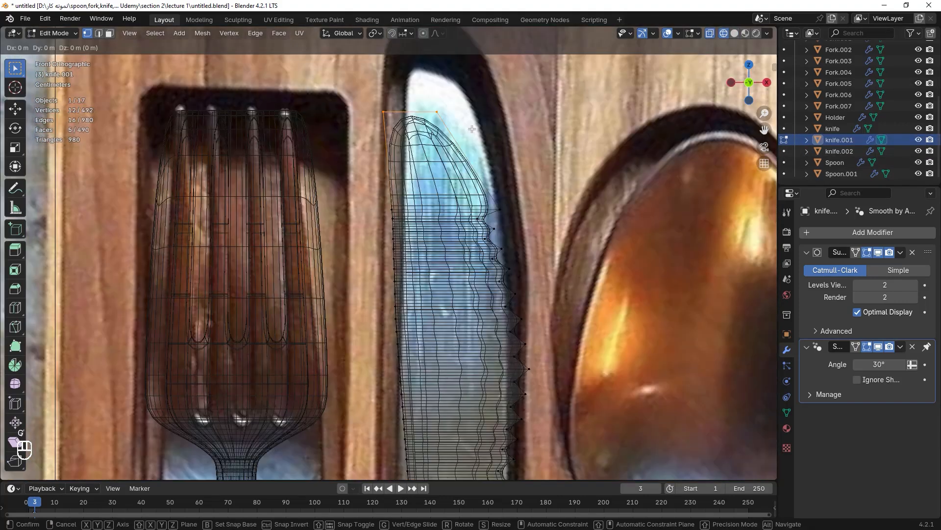
pyautogui.press('z')
pyautogui.click(473, 121)
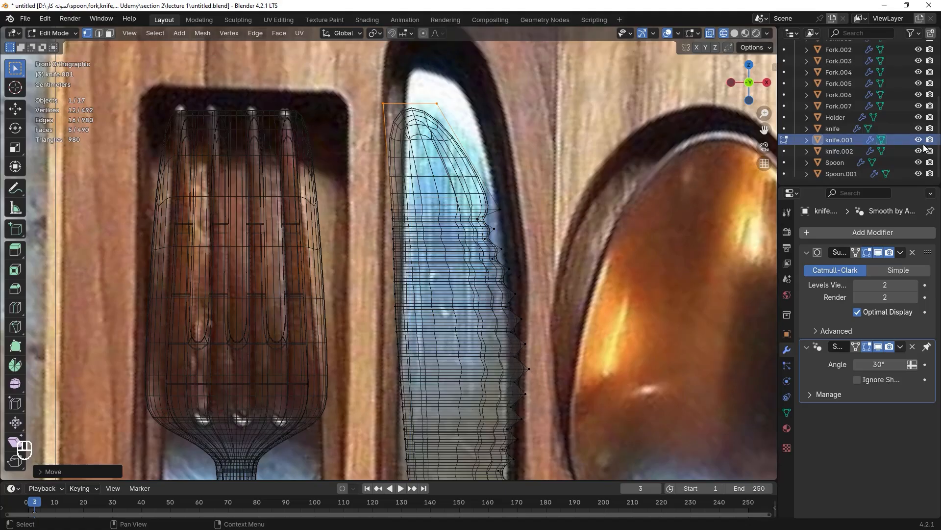